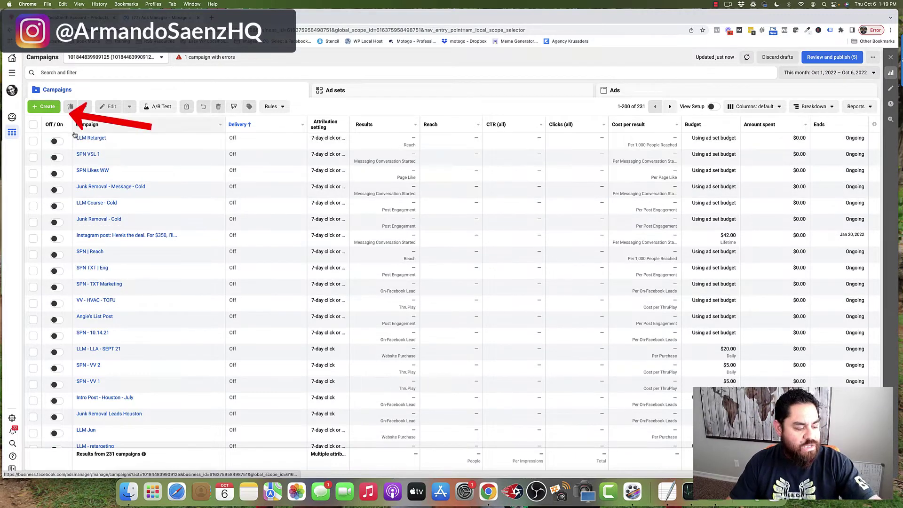
Start a new campaign with the Leads objective and create it as a draft.
click(46, 107)
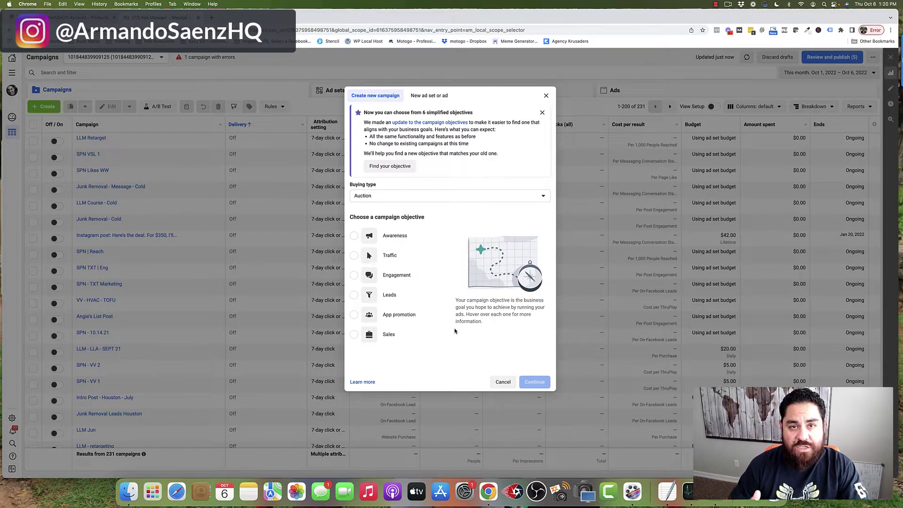
mouse_move(403, 297)
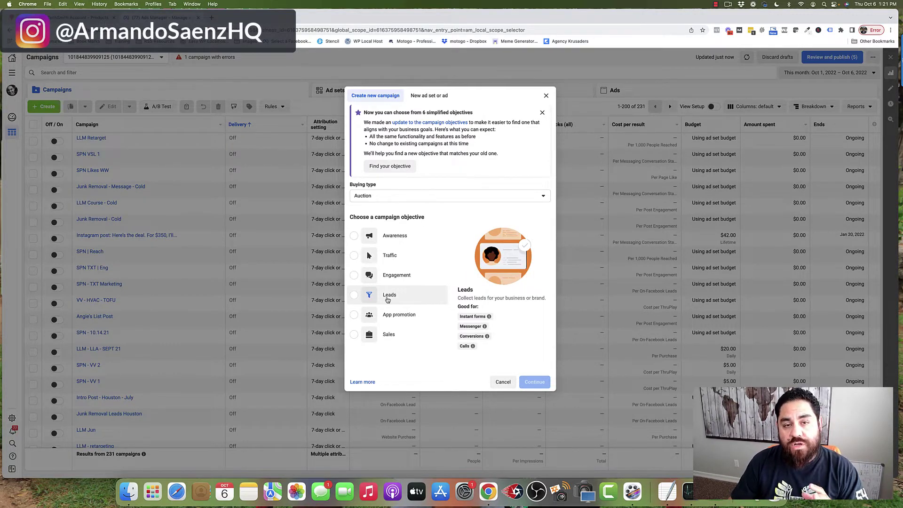
click(390, 298)
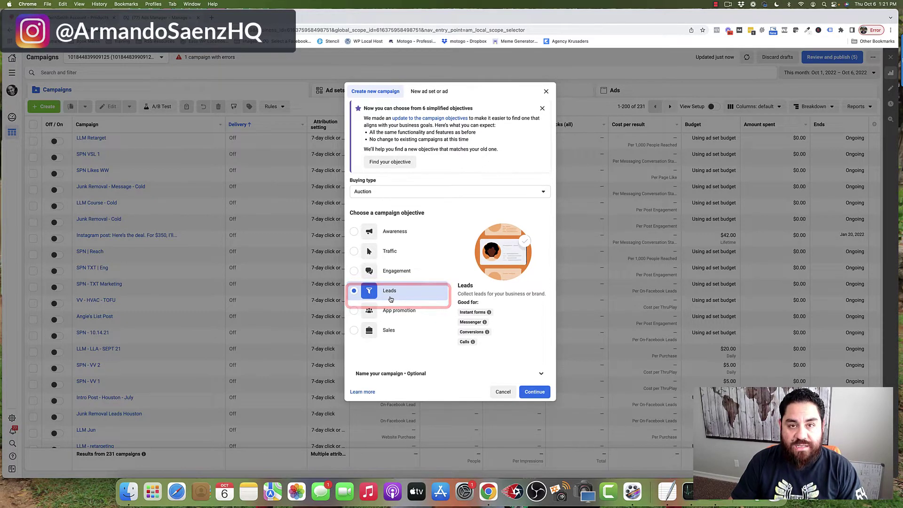
click(531, 396)
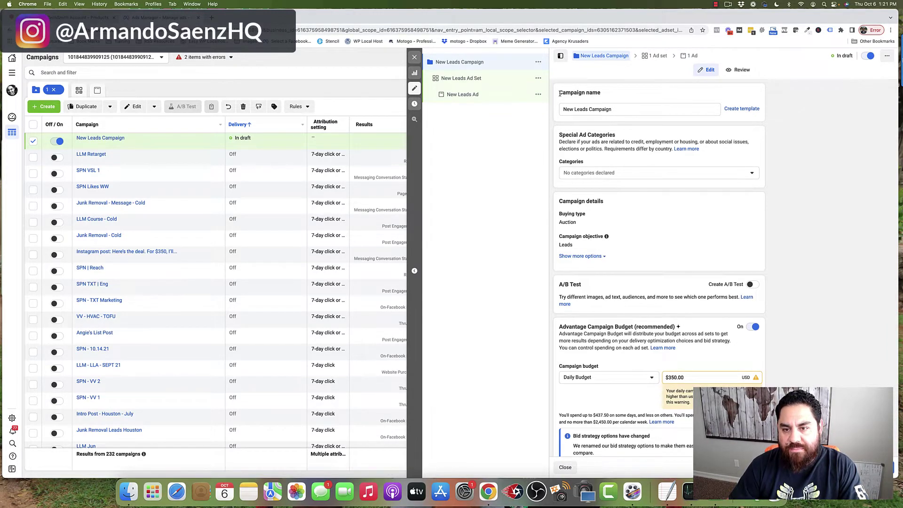
Rename the campaign to Houston Pools and turn Advantage Campaign Budget off.
drag(563, 110, 616, 109)
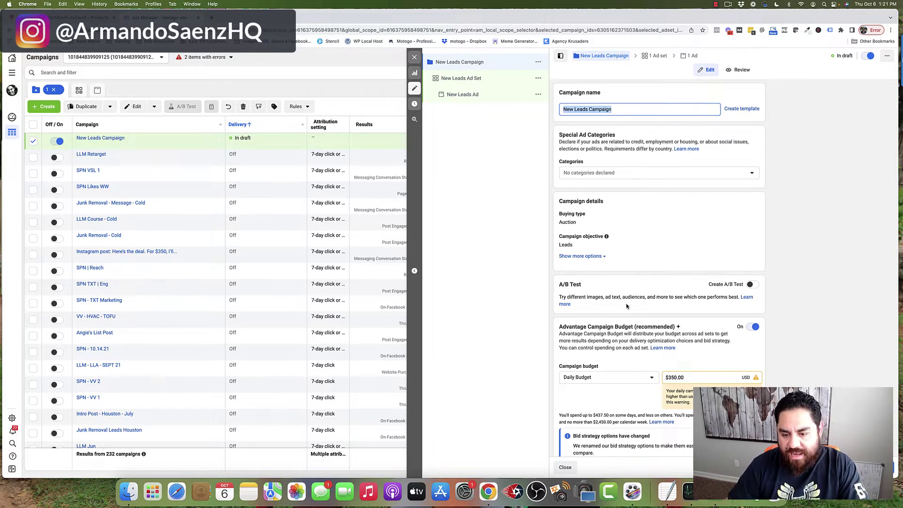
scroll(623, 315, down, 3)
drag(559, 262, 635, 262)
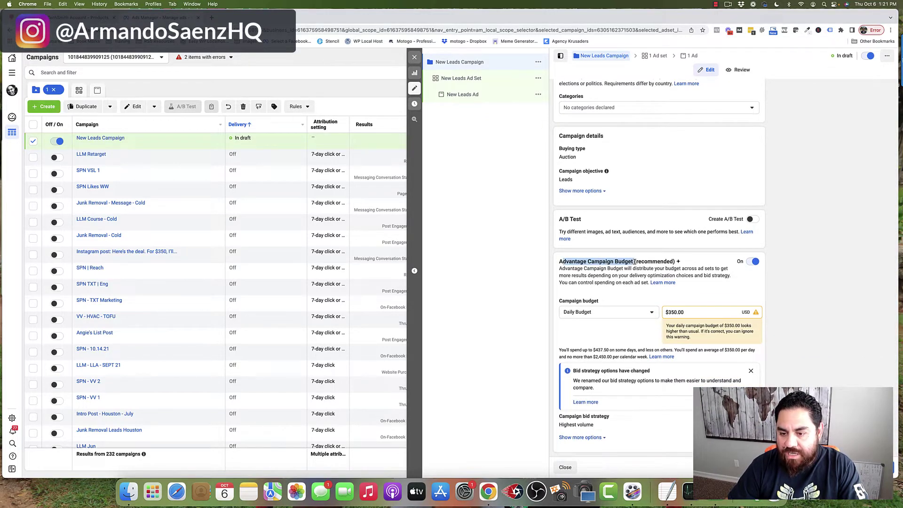
click(752, 262)
click(455, 79)
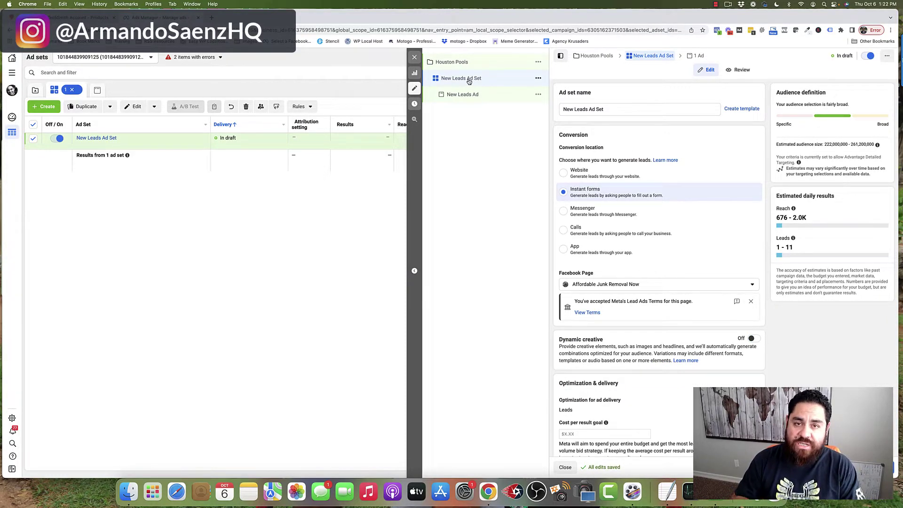
Keep Instant forms and switch the ad set's promoted Facebook Page to another page.
scroll(564, 131, down, 1)
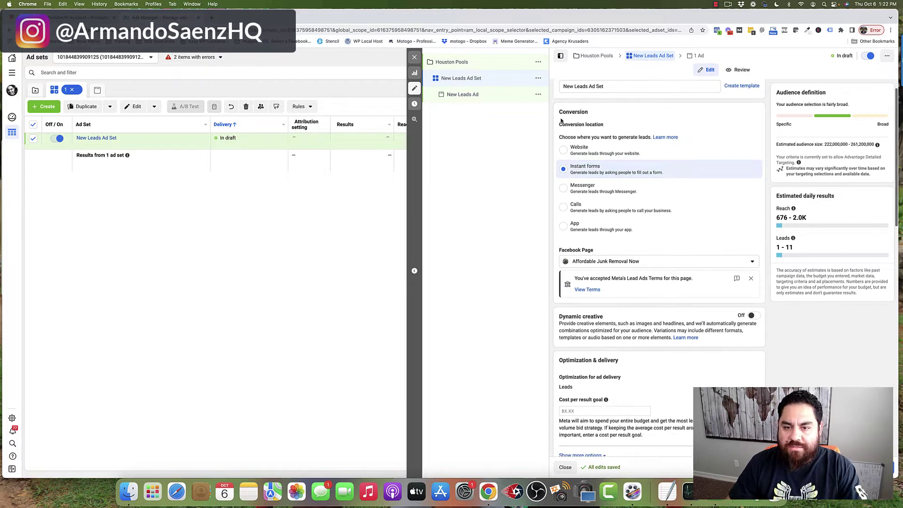
drag(559, 113, 588, 113)
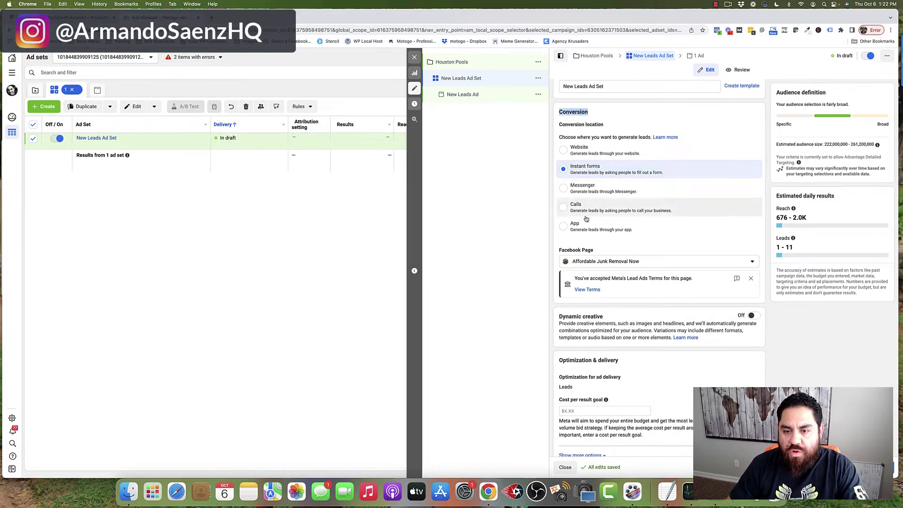
click(567, 171)
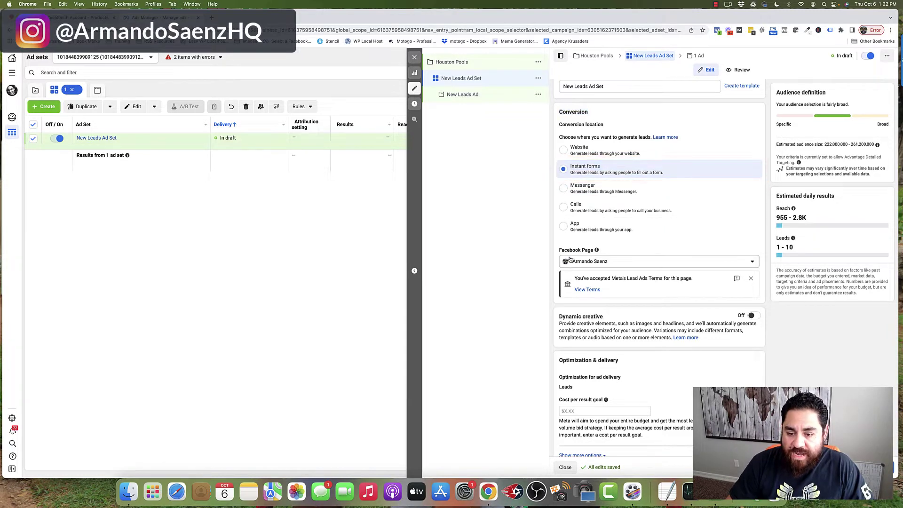
mouse_move(597, 253)
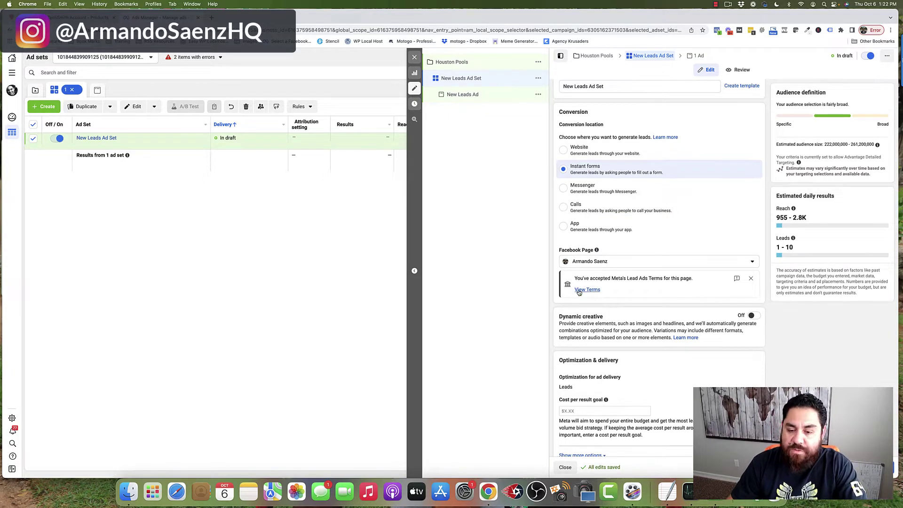
Lower the ad set's daily budget from $20.00 to $10.00.
scroll(602, 290, down, 5)
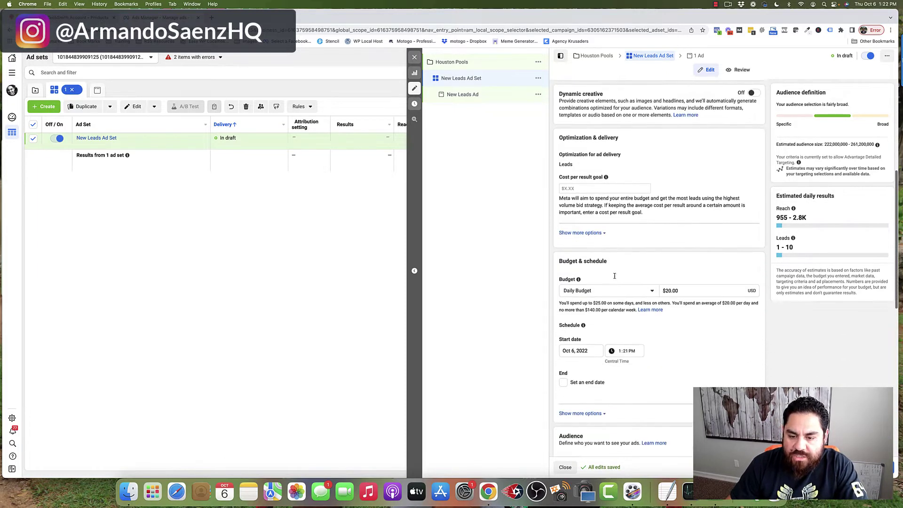
drag(560, 247, 585, 247)
click(668, 276)
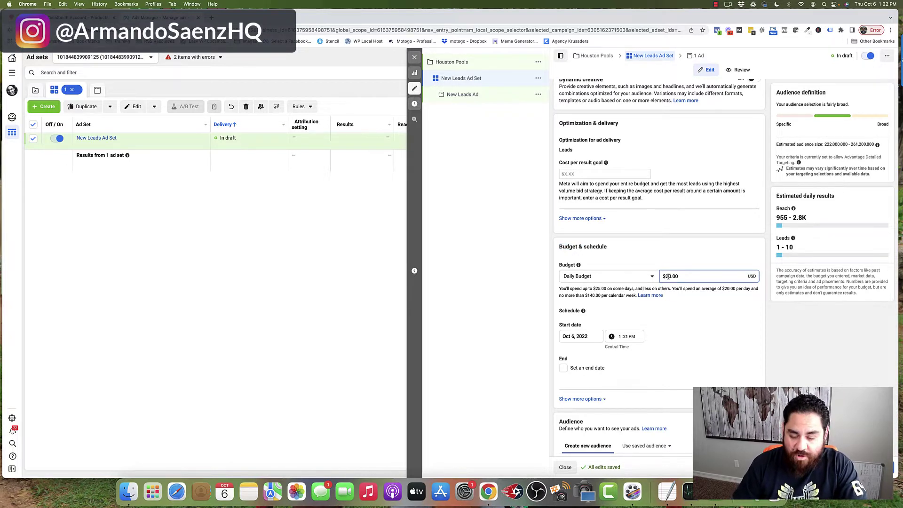
key(BackSpace)
text(1)
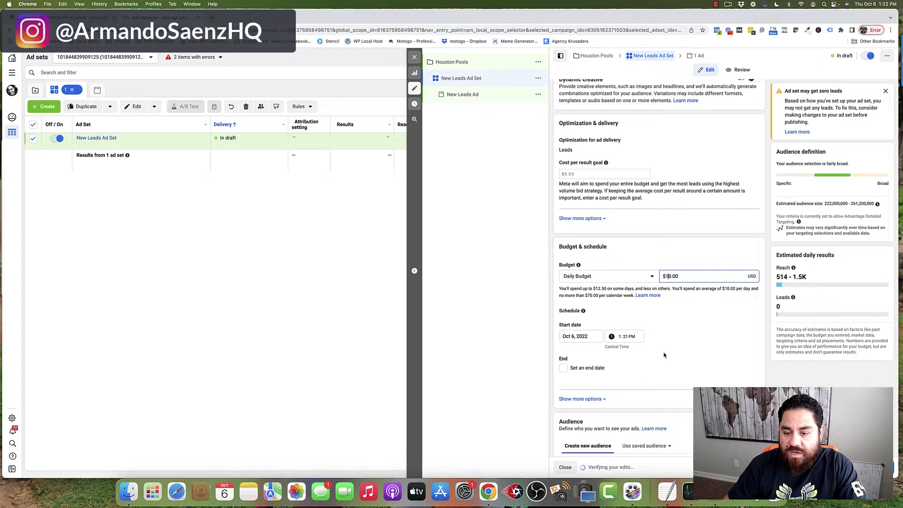
Change the audience location to Houston DMA Market, removing United States.
scroll(670, 335, down, 5)
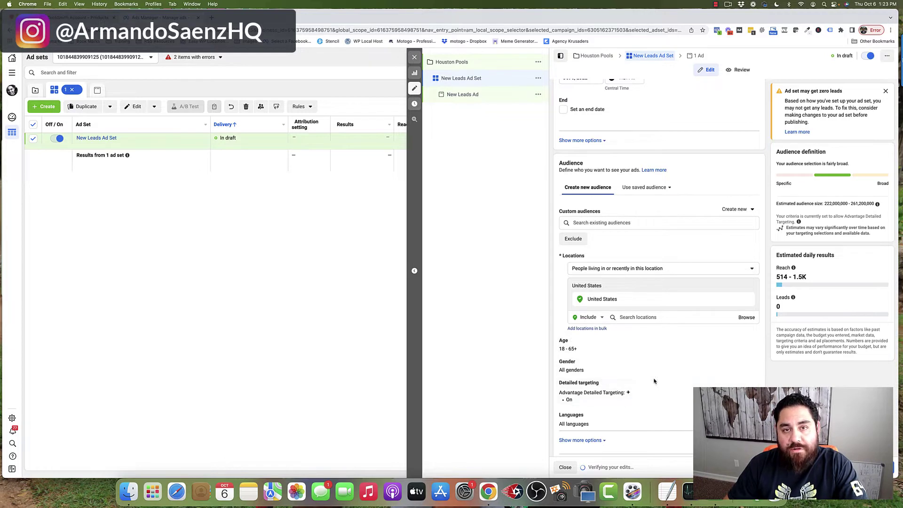
scroll(661, 378, down, 2)
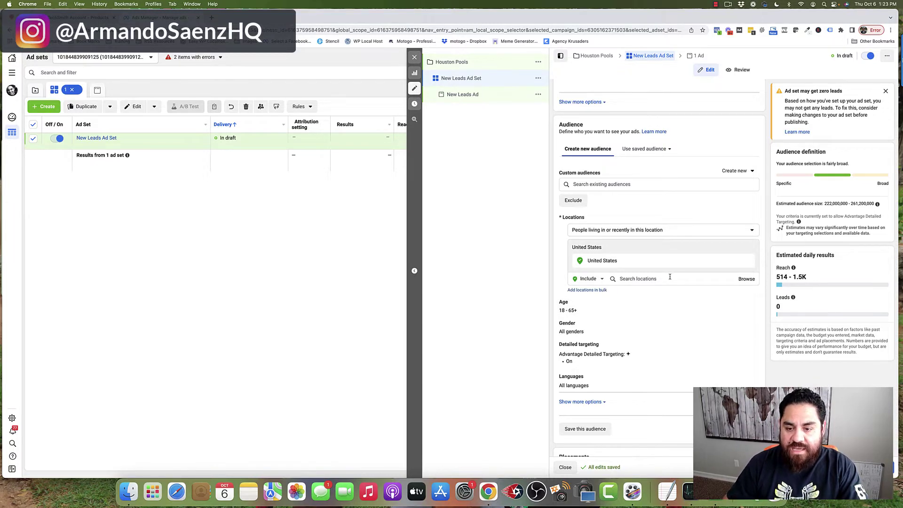
click(640, 280)
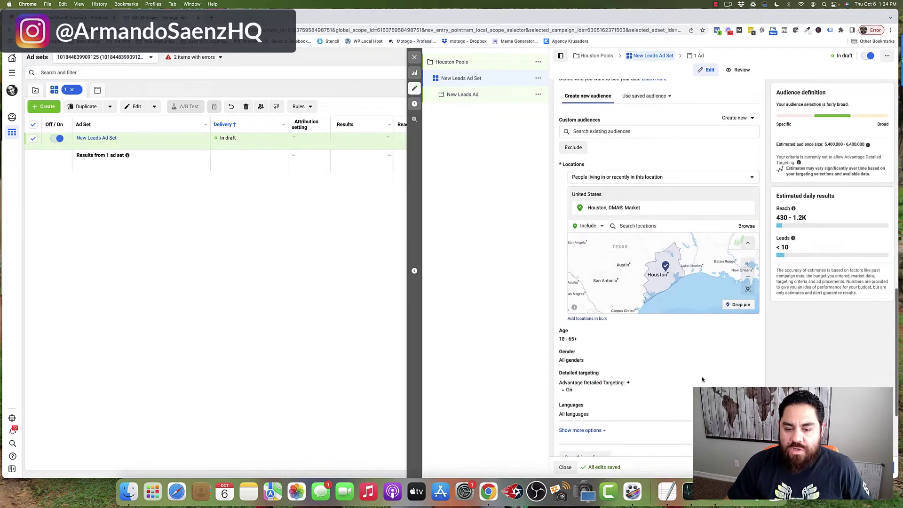
scroll(592, 361, down, 1)
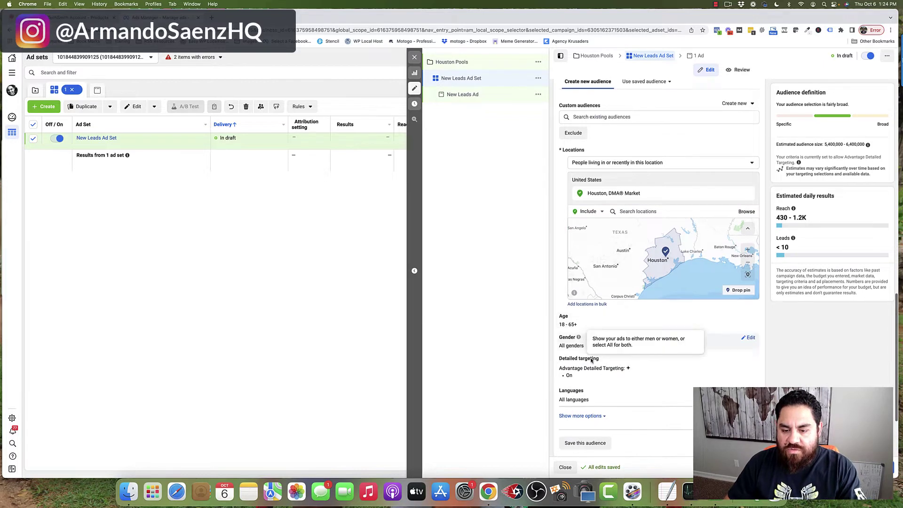
scroll(592, 317, down, 1)
scroll(592, 318, down, 1)
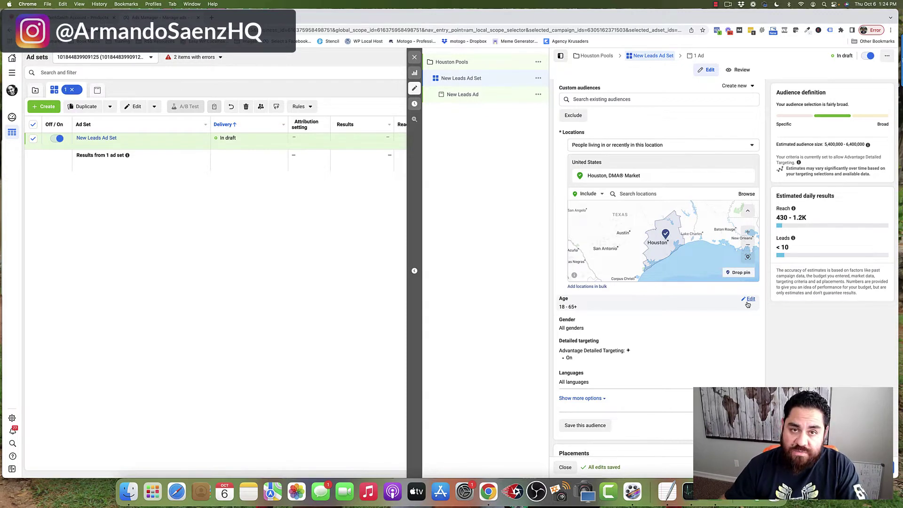
scroll(677, 332, down, 3)
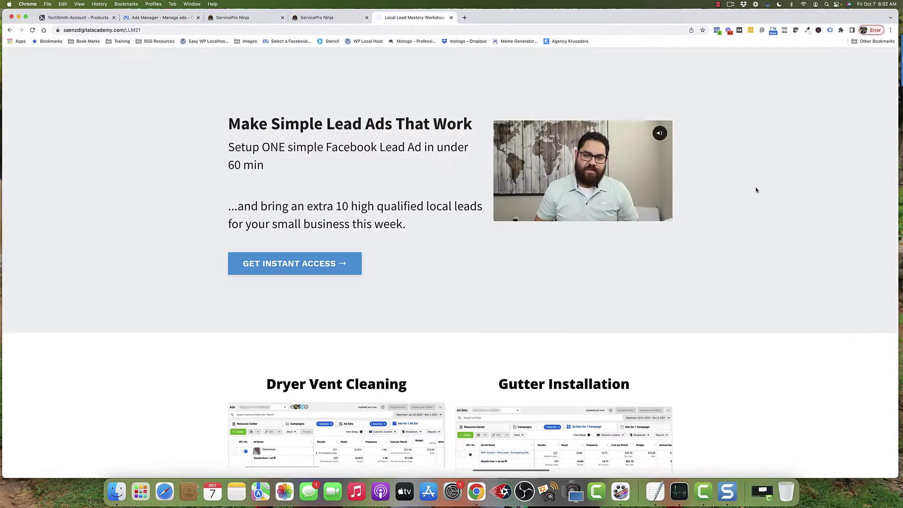
Scroll down through the lead ads workshop landing page.
scroll(756, 189, down, 3)
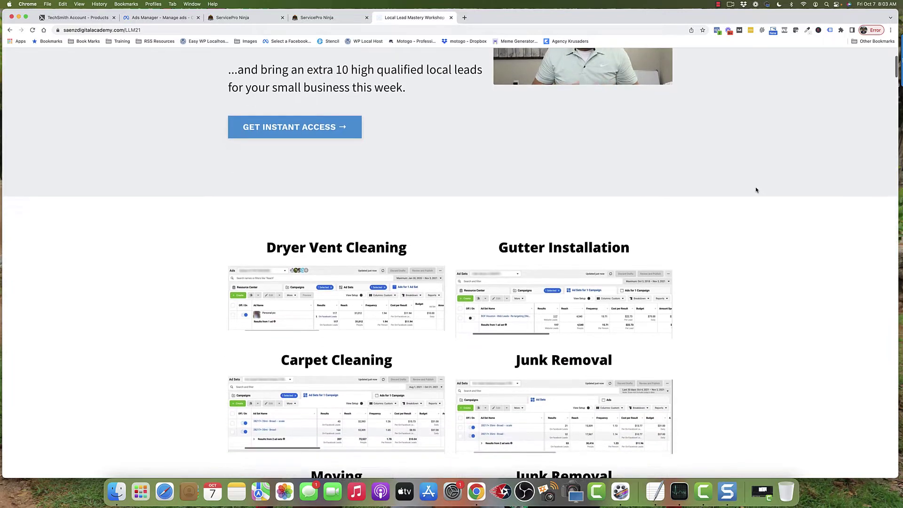
scroll(756, 189, down, 3)
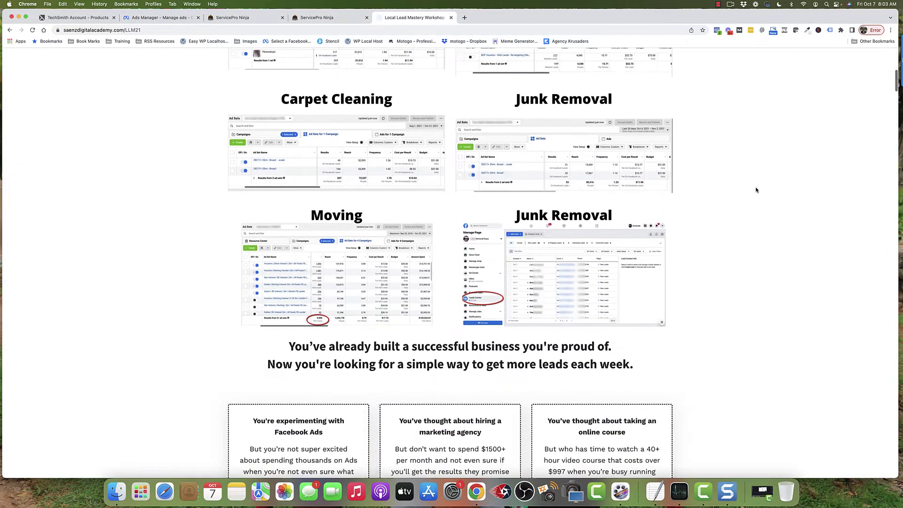
scroll(756, 189, down, 10)
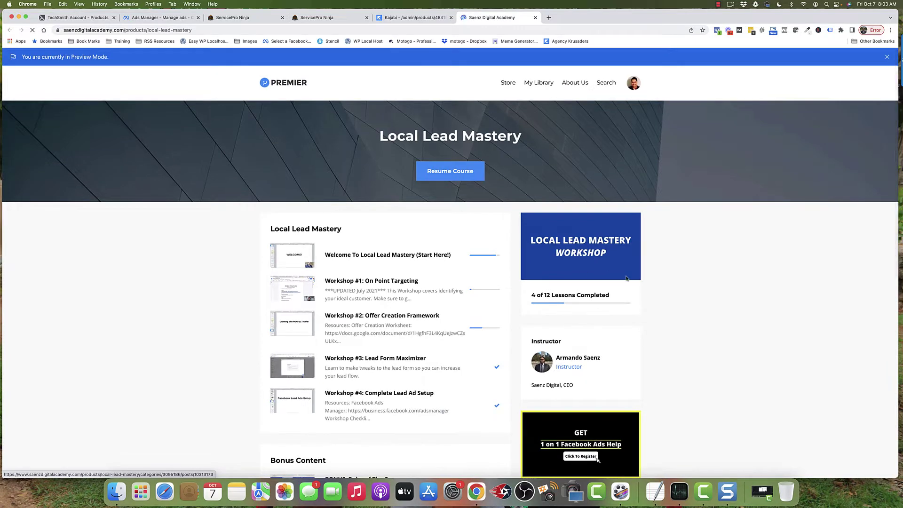
scroll(673, 287, down, 1)
scroll(673, 287, down, 5)
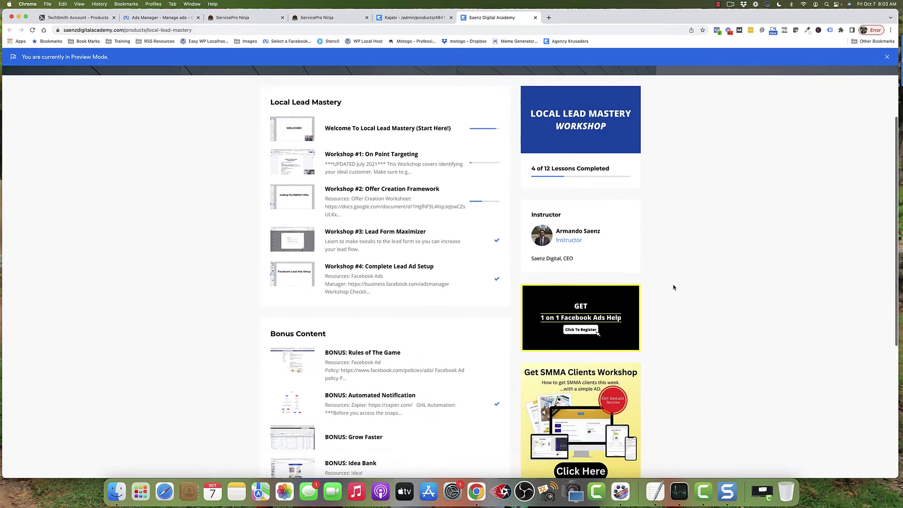
scroll(673, 287, down, 7)
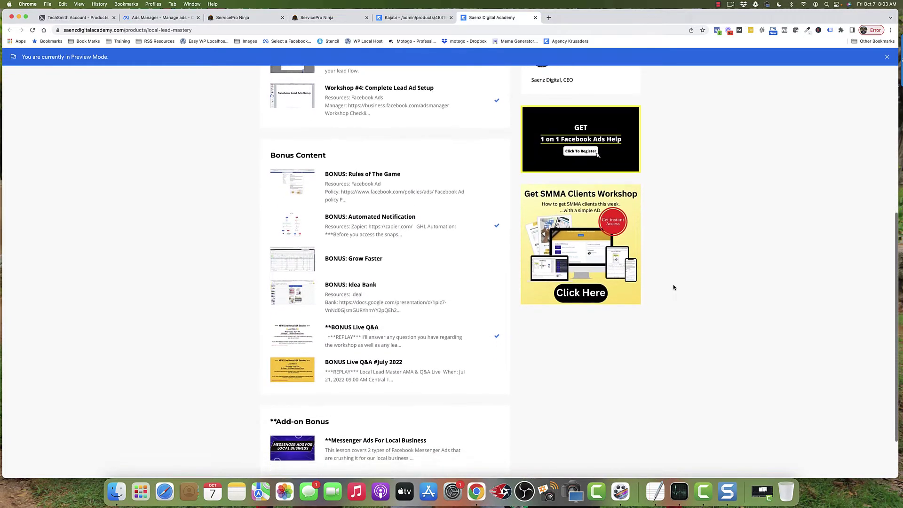
scroll(673, 287, down, 3)
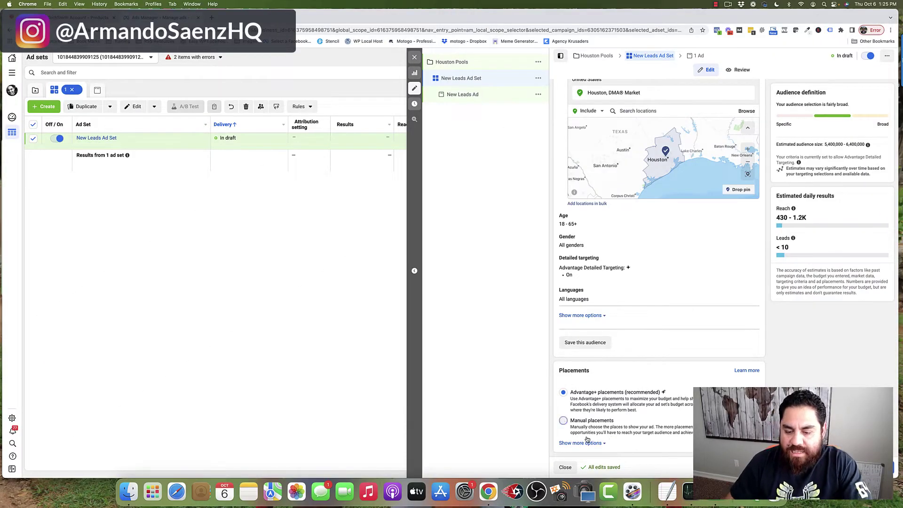
Switch to manual placements and drop Instagram, keeping Facebook and Audience Network.
click(563, 421)
scroll(618, 392, down, 3)
scroll(618, 392, down, 5)
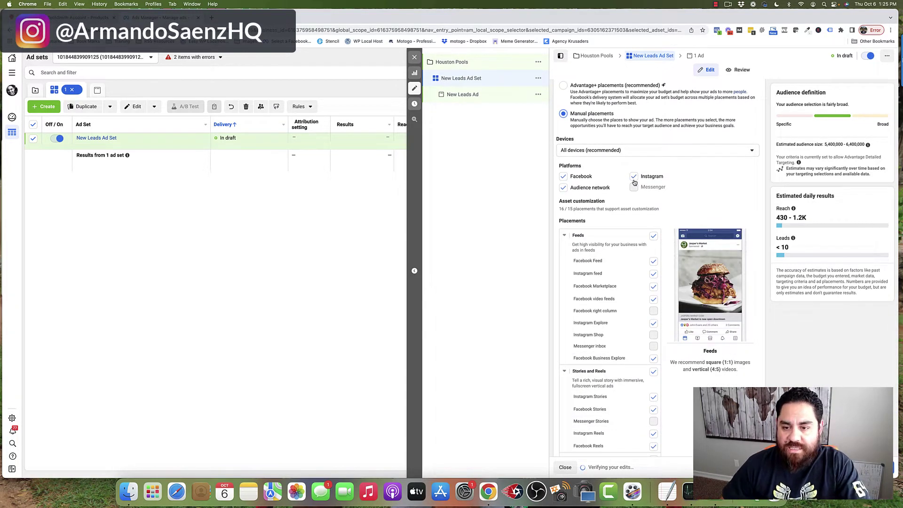
click(634, 176)
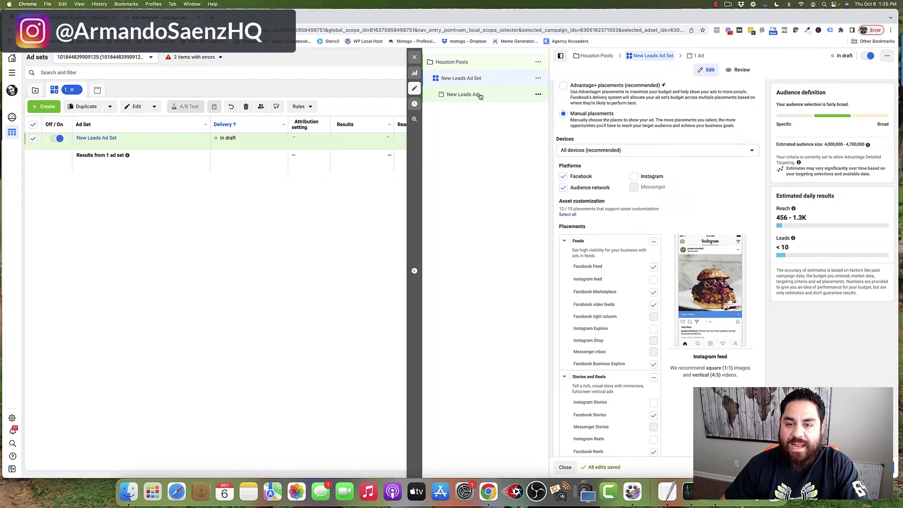
Open the New Leads Ad and set its format to Carousel with three empty cards.
click(479, 96)
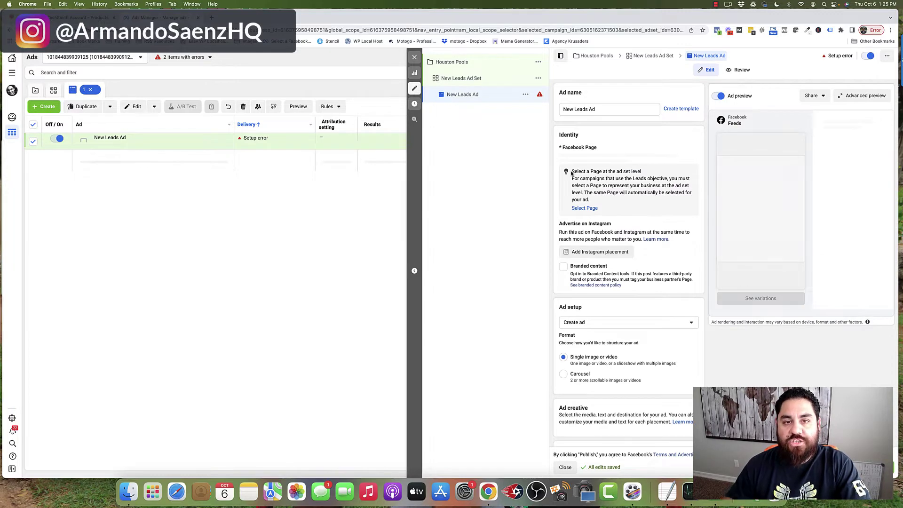
scroll(564, 174, down, 3)
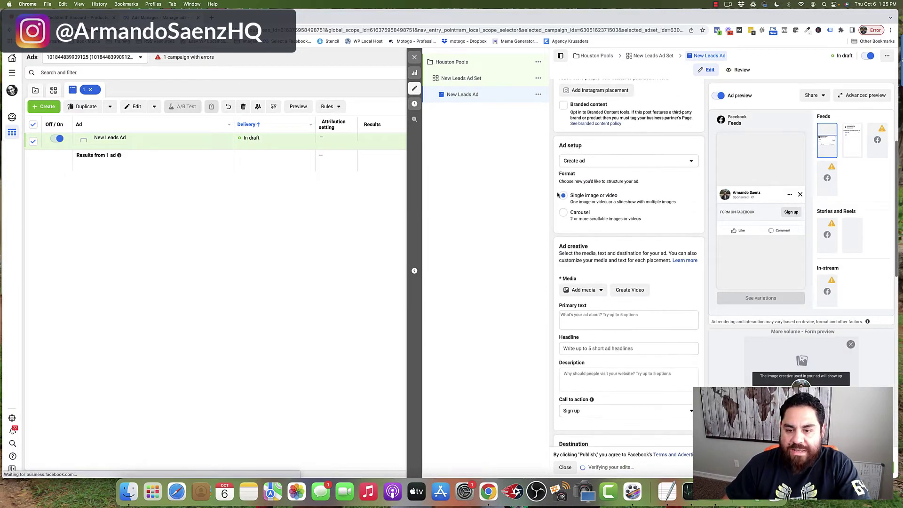
drag(559, 146, 592, 146)
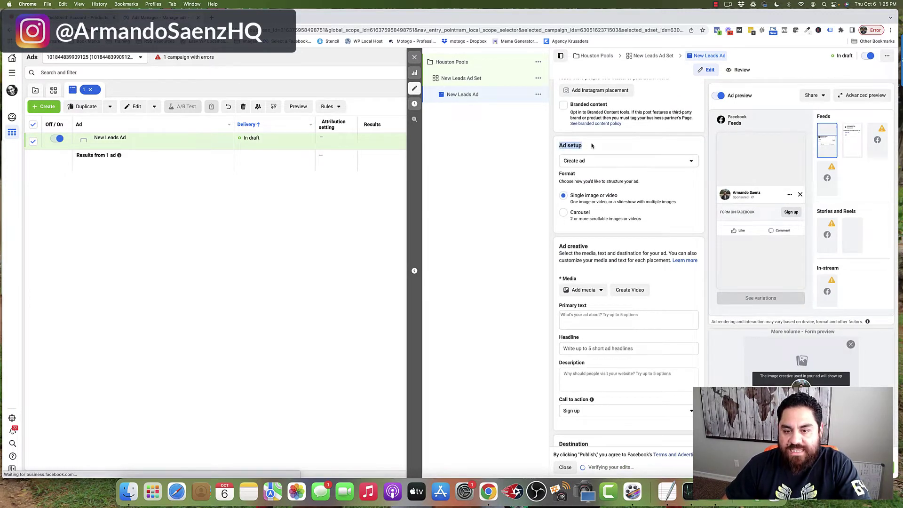
click(576, 215)
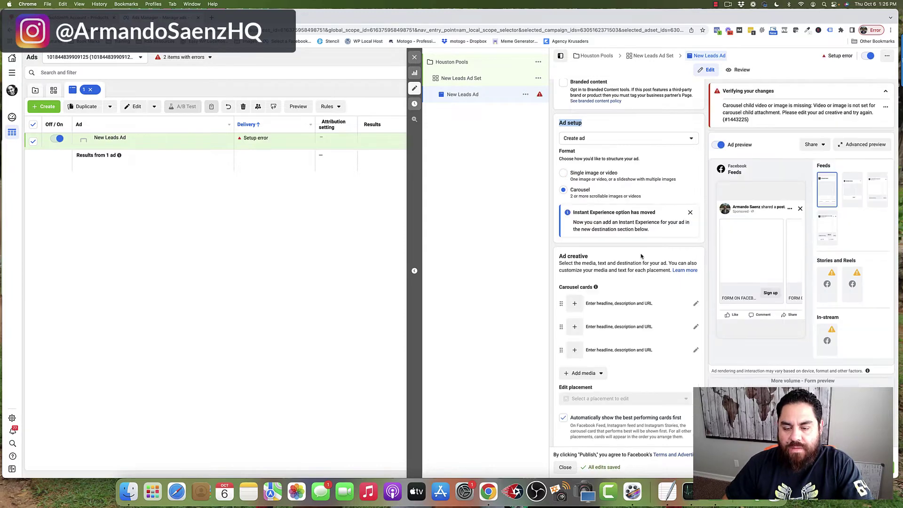
drag(558, 213, 588, 214)
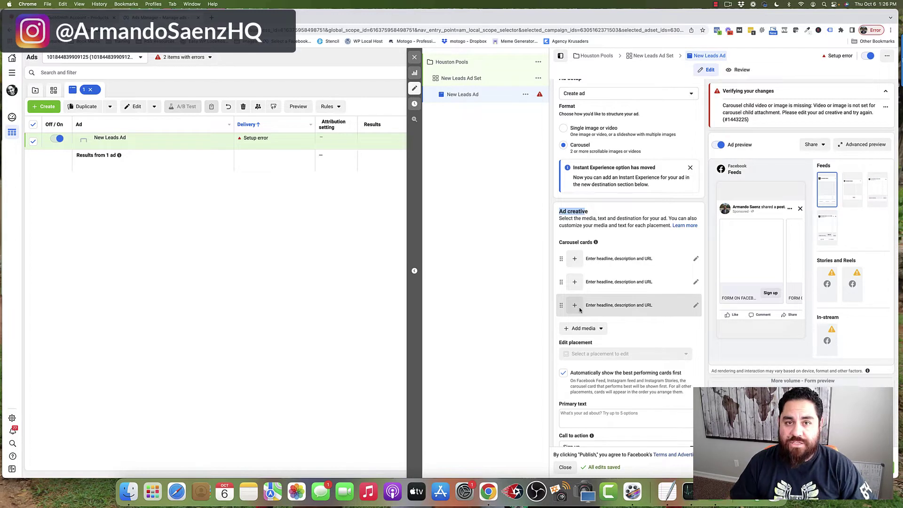
scroll(588, 287, down, 1)
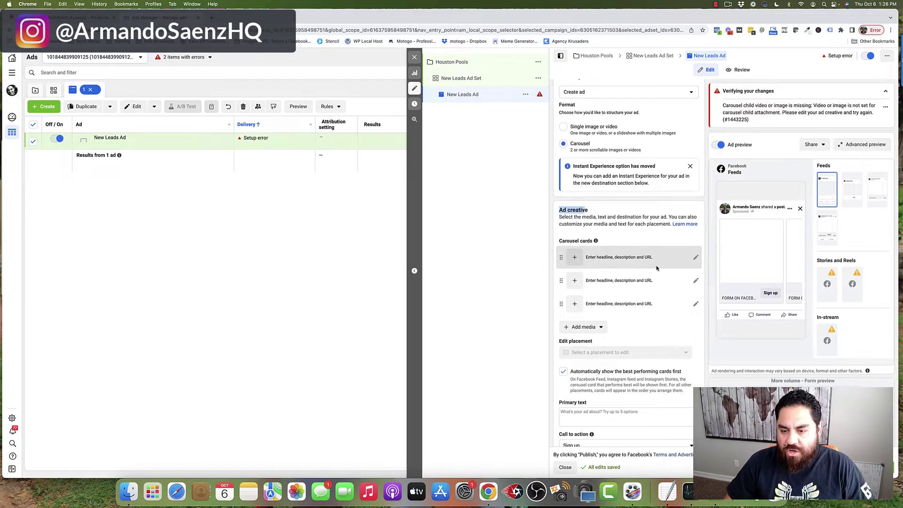
scroll(663, 268, down, 1)
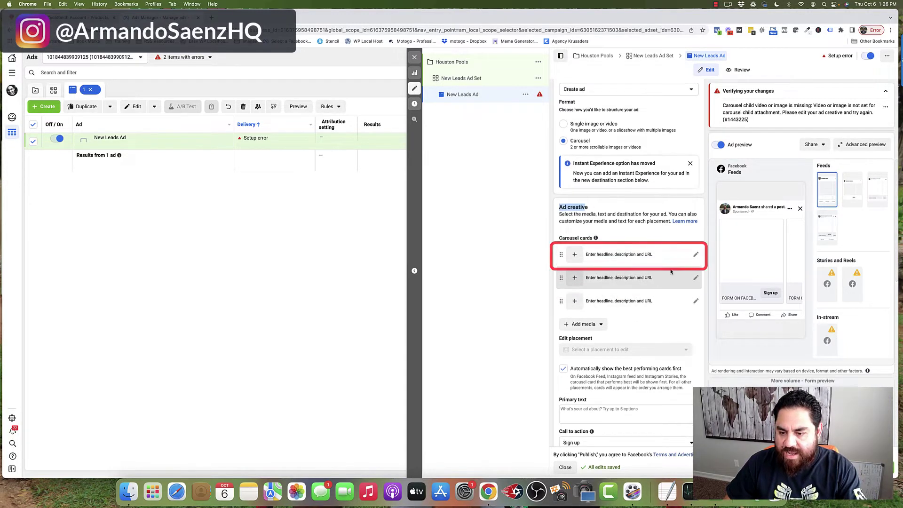
Give the first carousel card the pool3 (2).png image and headline '20% off pool installations'.
click(695, 254)
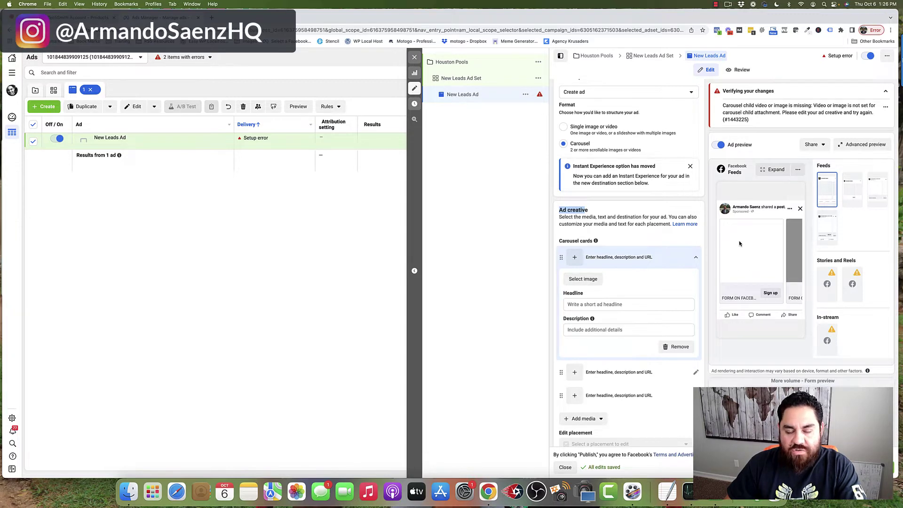
click(583, 280)
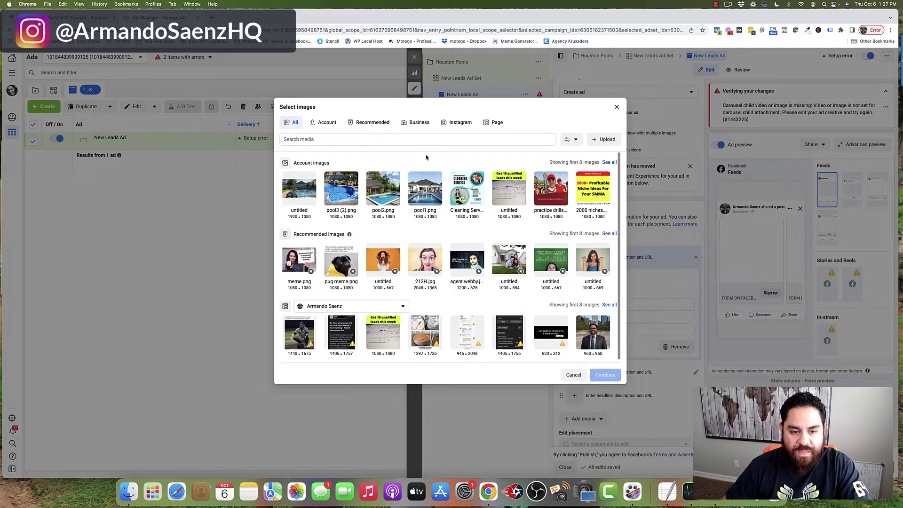
click(342, 192)
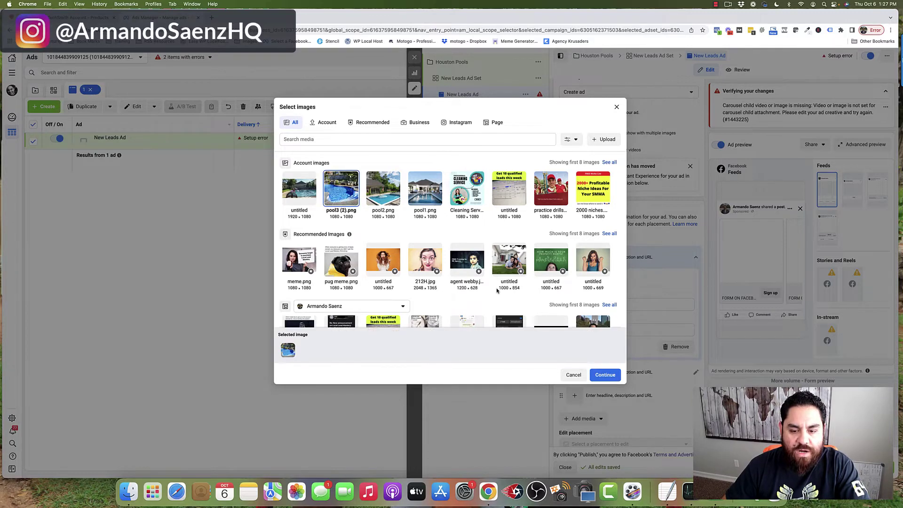
click(605, 374)
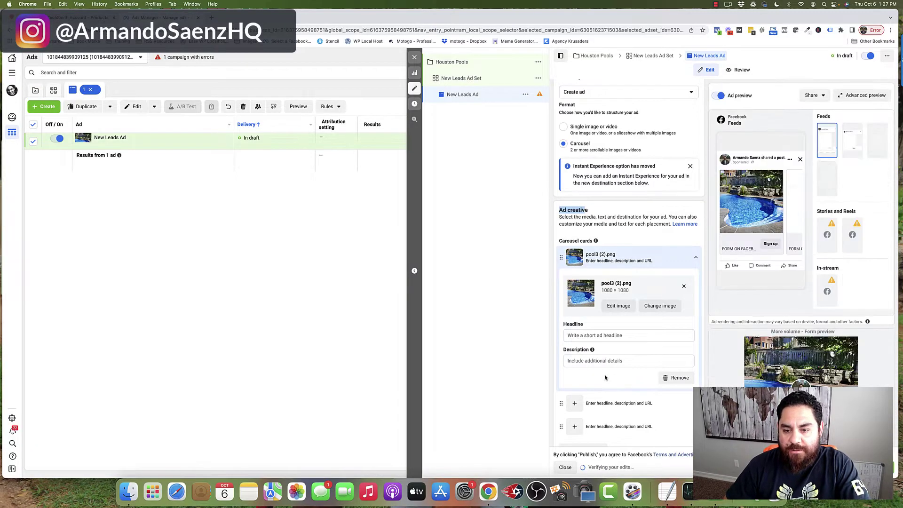
click(573, 336)
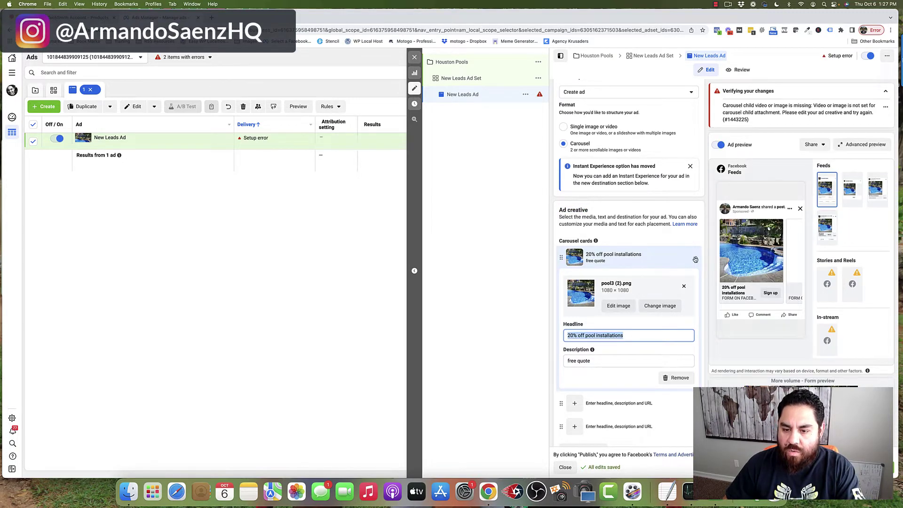
click(695, 259)
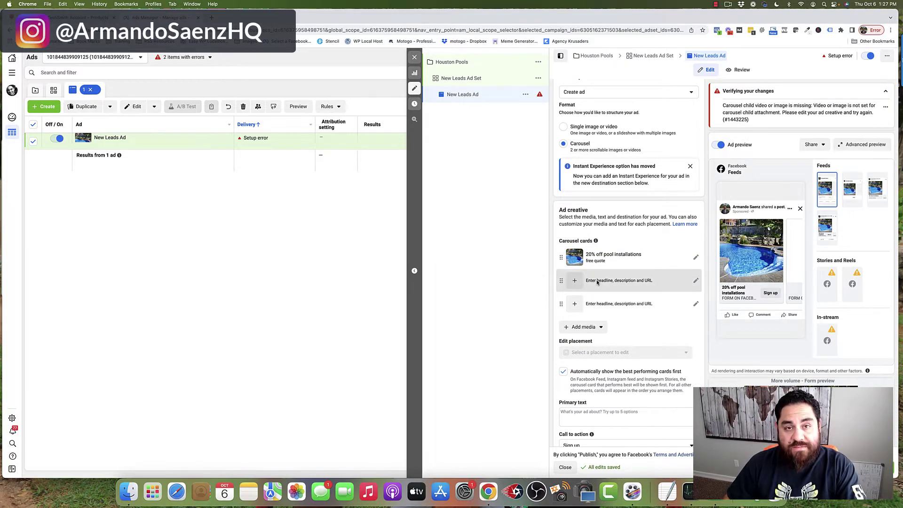
Attach the pool2.png image to the second carousel card.
click(695, 281)
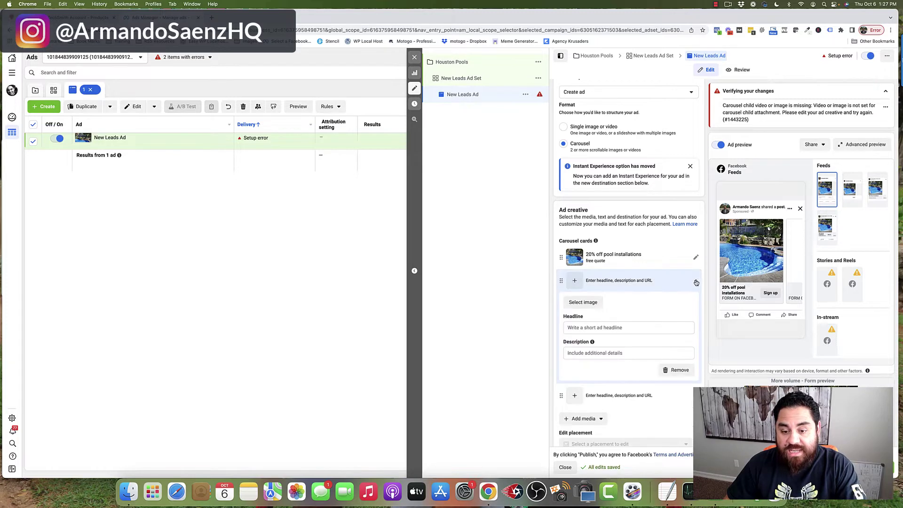
click(582, 302)
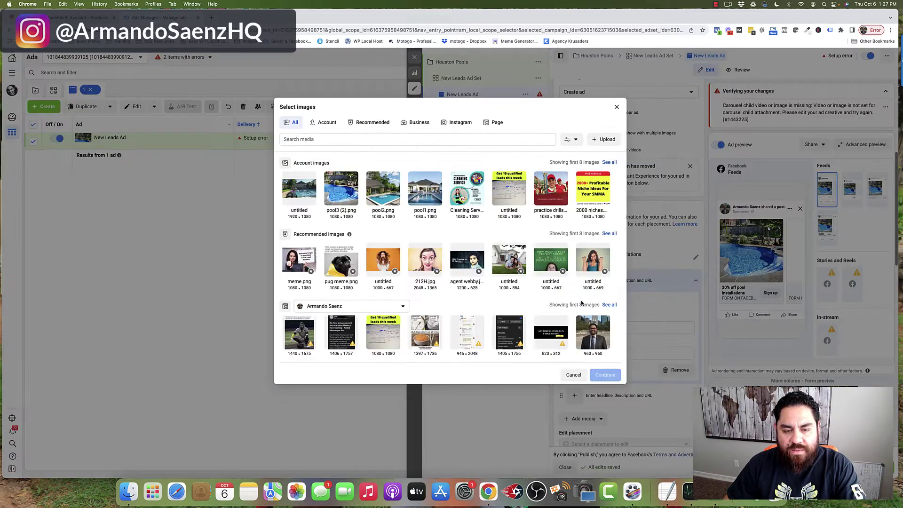
click(386, 195)
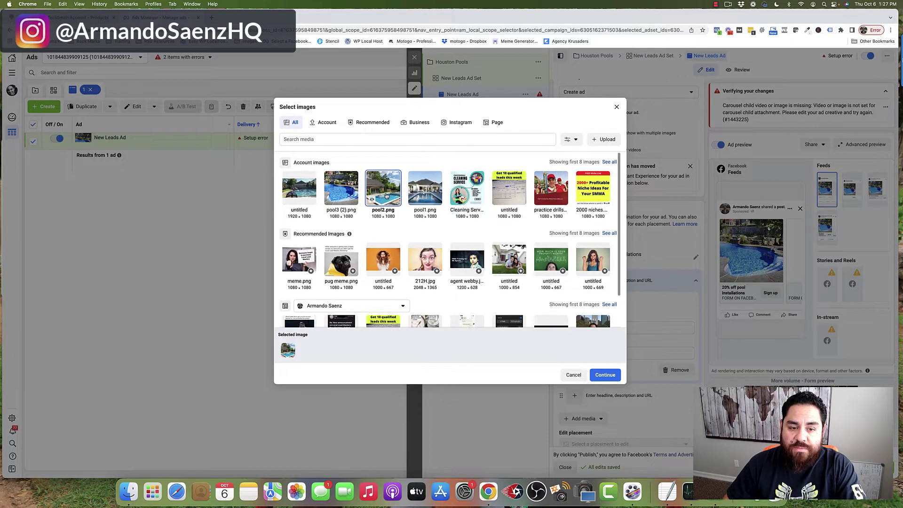
click(605, 375)
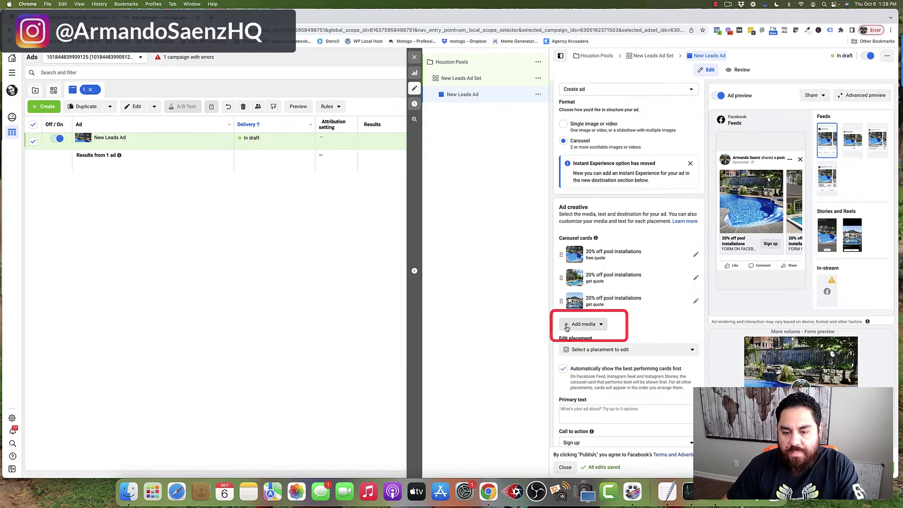
Add a fourth video card to the carousel and choose its video.
click(598, 324)
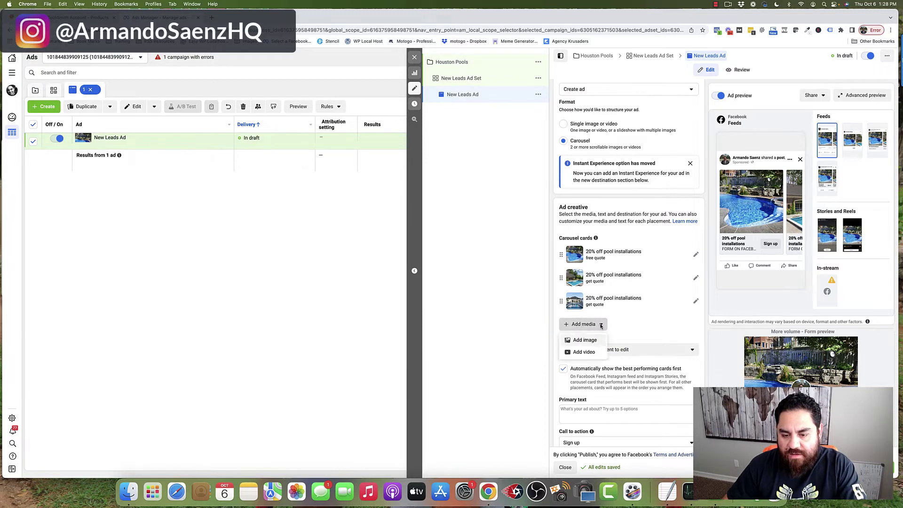
click(578, 354)
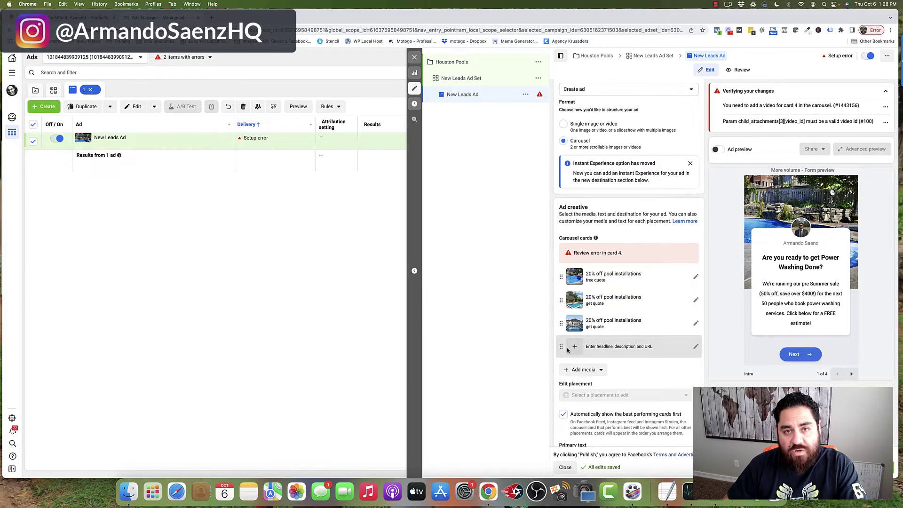
click(696, 346)
scroll(667, 367, down, 3)
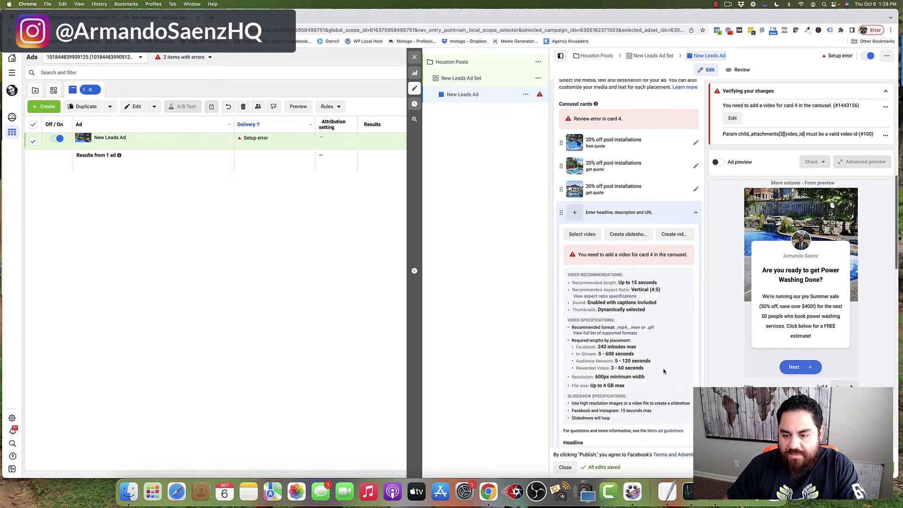
scroll(663, 372, down, 2)
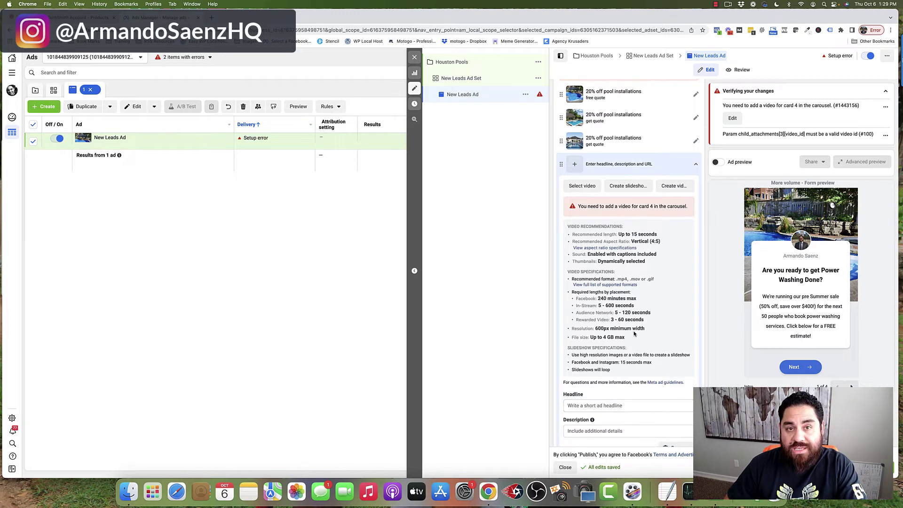
scroll(611, 264, up, 1)
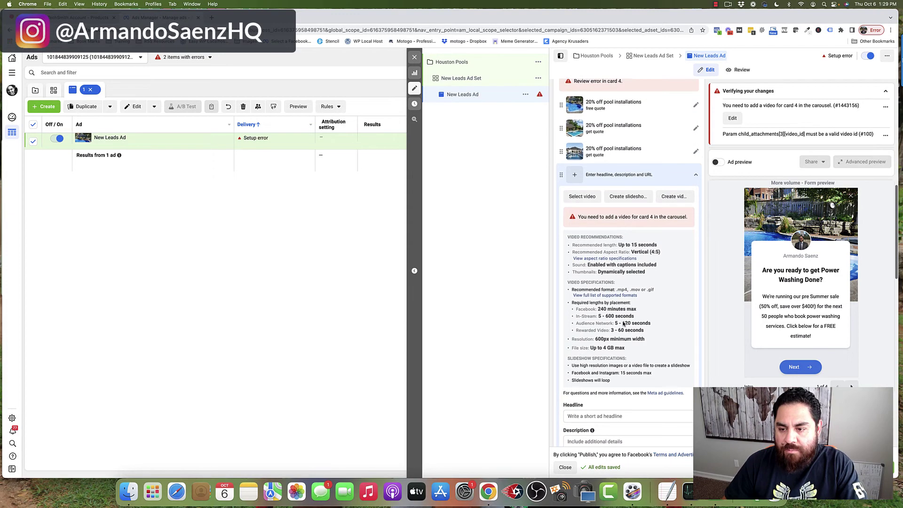
click(581, 190)
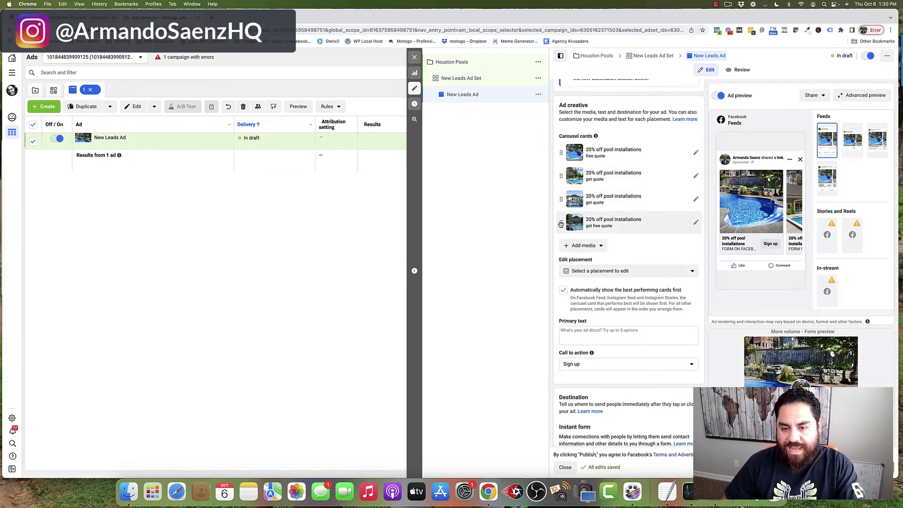
Move the video card to the top of the carousel list.
drag(561, 224, 566, 152)
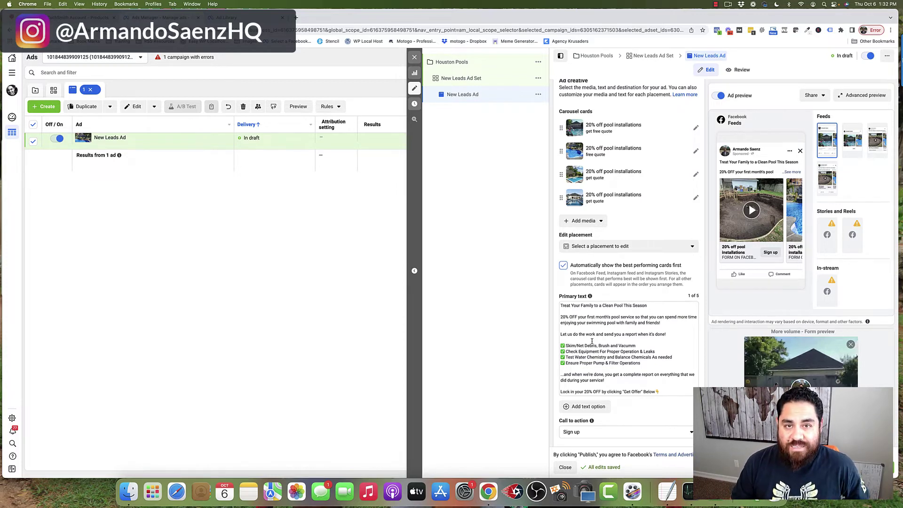
Set the carousel ad's call to action to Get quote and bring the Instant form section into view.
scroll(591, 341, down, 3)
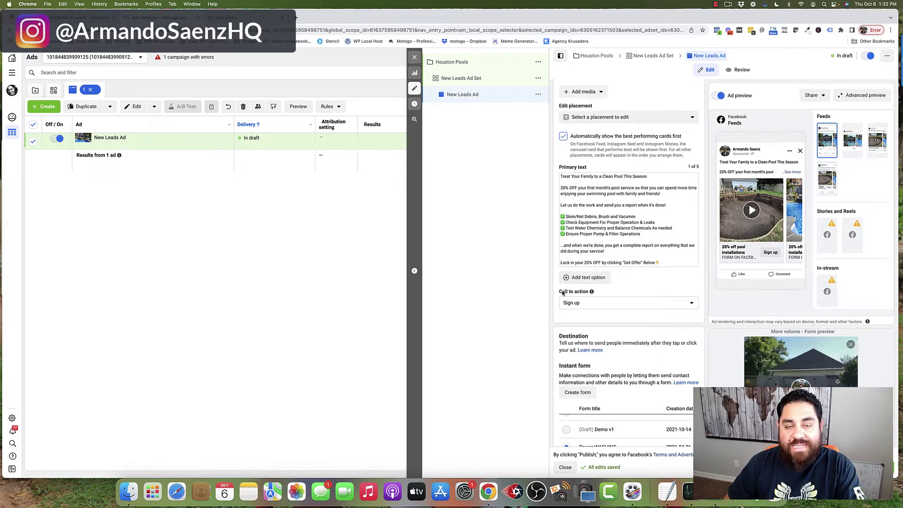
click(589, 302)
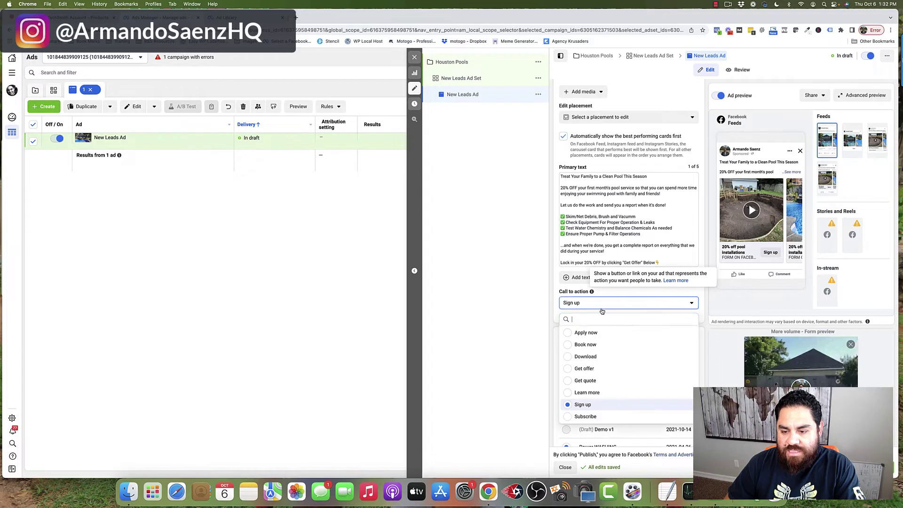
click(569, 380)
scroll(699, 362, down, 3)
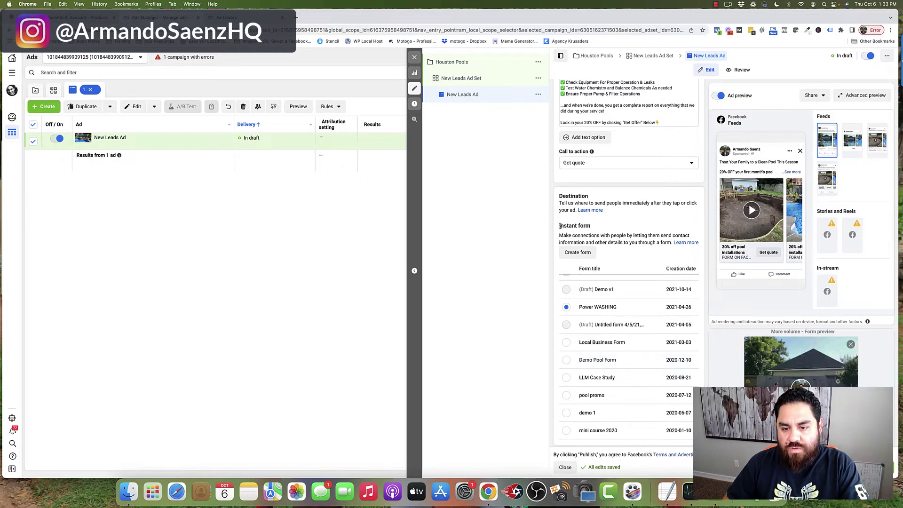
drag(560, 225, 612, 228)
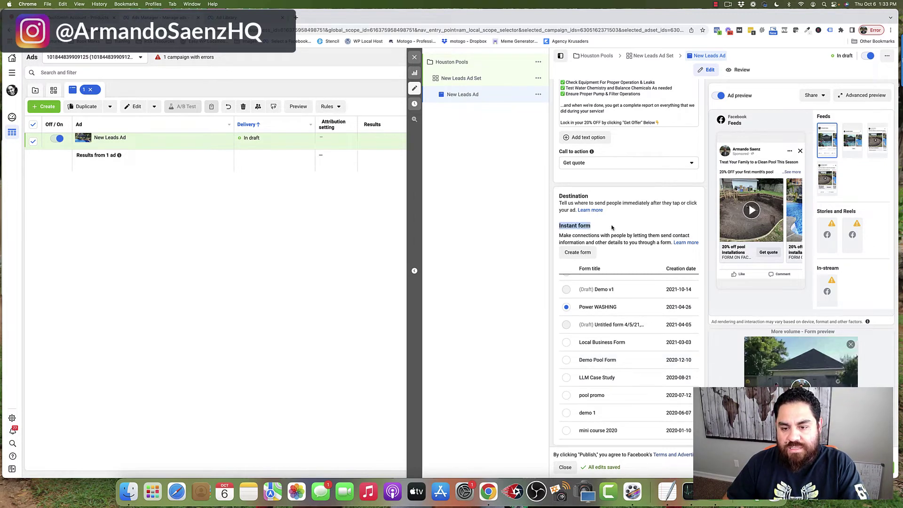
Create a new instant form, review its name Demo Pool Form-copy, and collapse the Questions section.
click(583, 254)
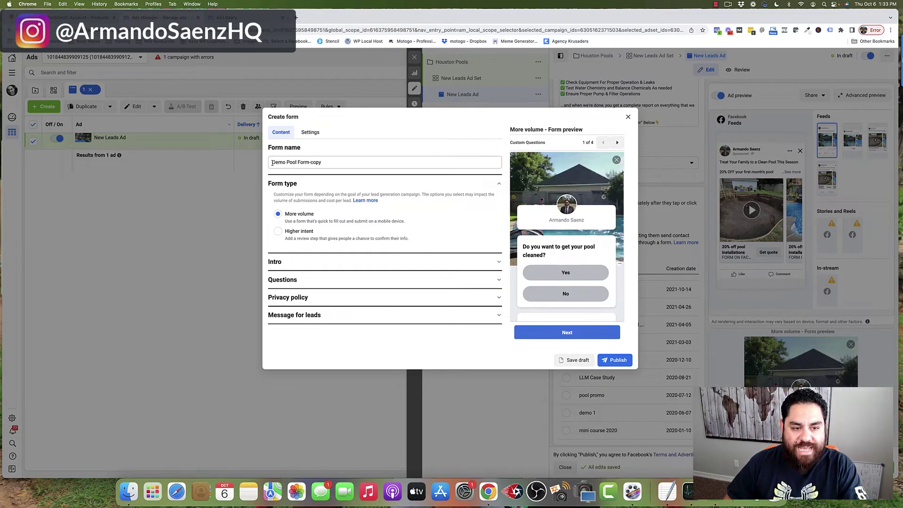
drag(272, 163, 329, 163)
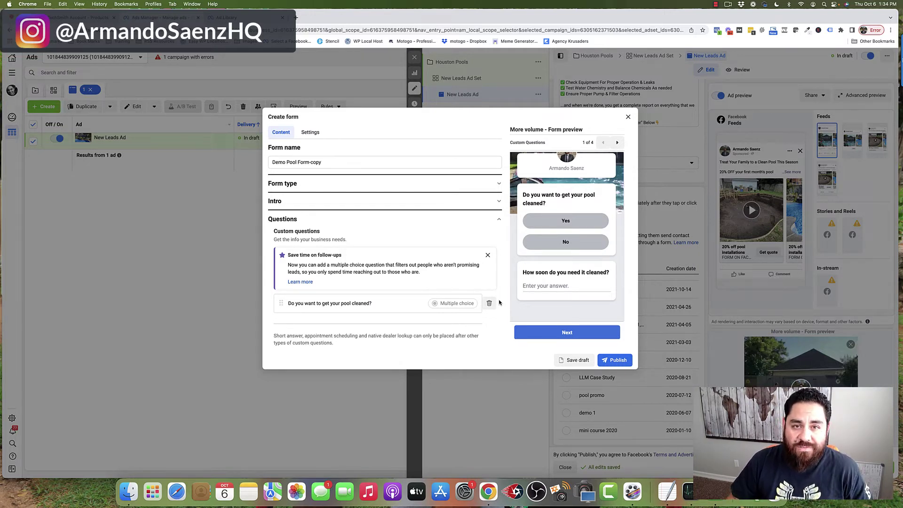
click(498, 219)
Check the privacy policy link, then expand the Message for leads settings.
click(494, 239)
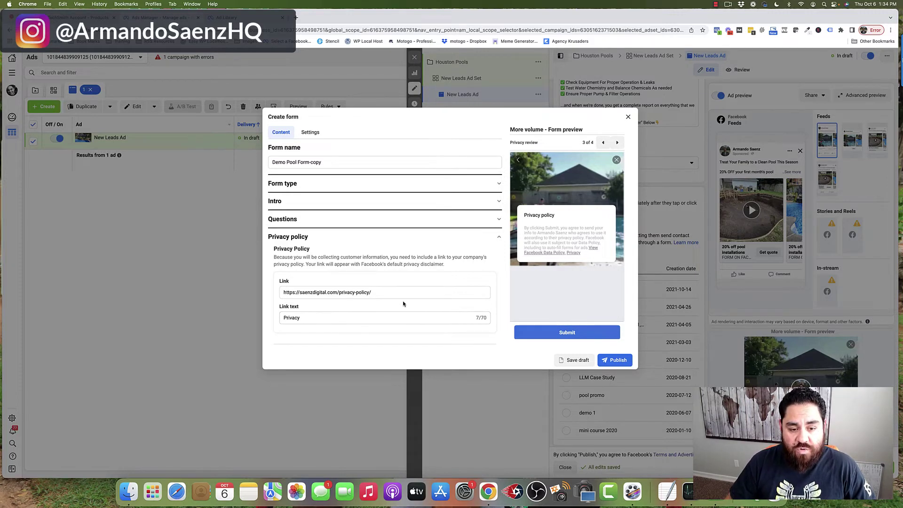
drag(396, 292, 286, 296)
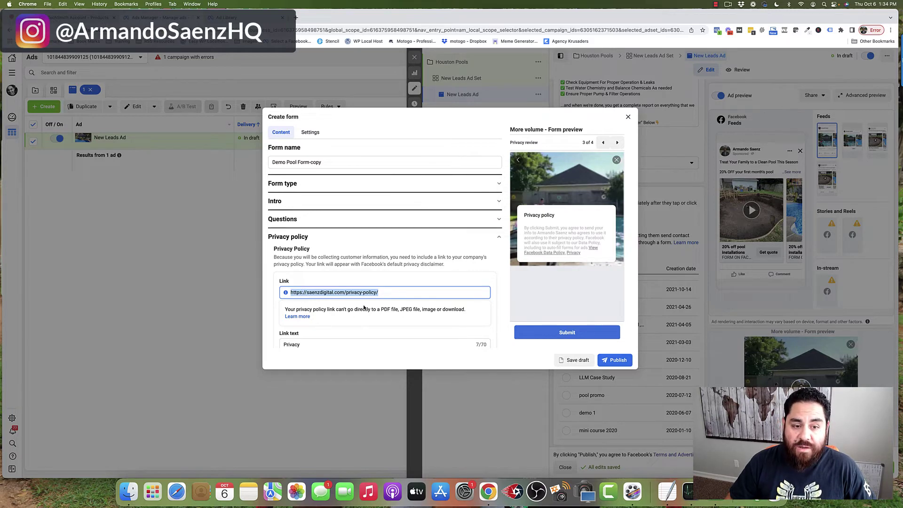
scroll(388, 301, down, 2)
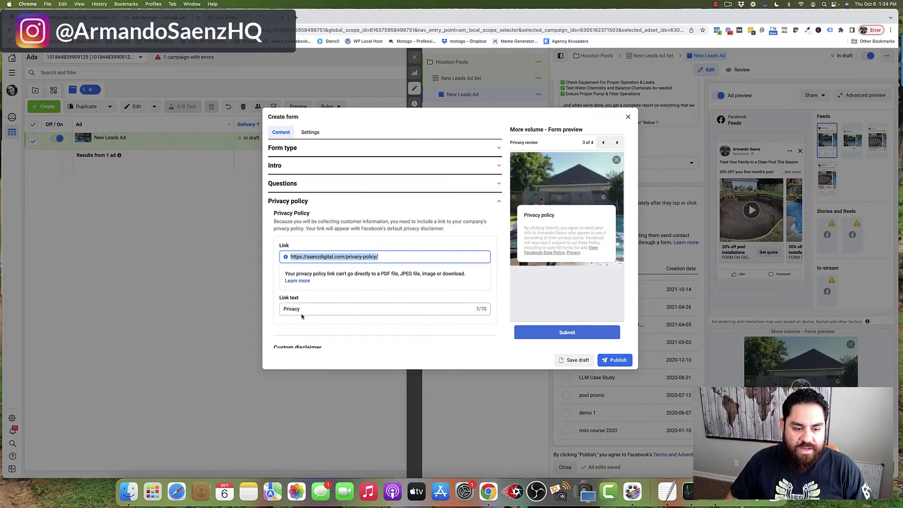
scroll(376, 324, down, 2)
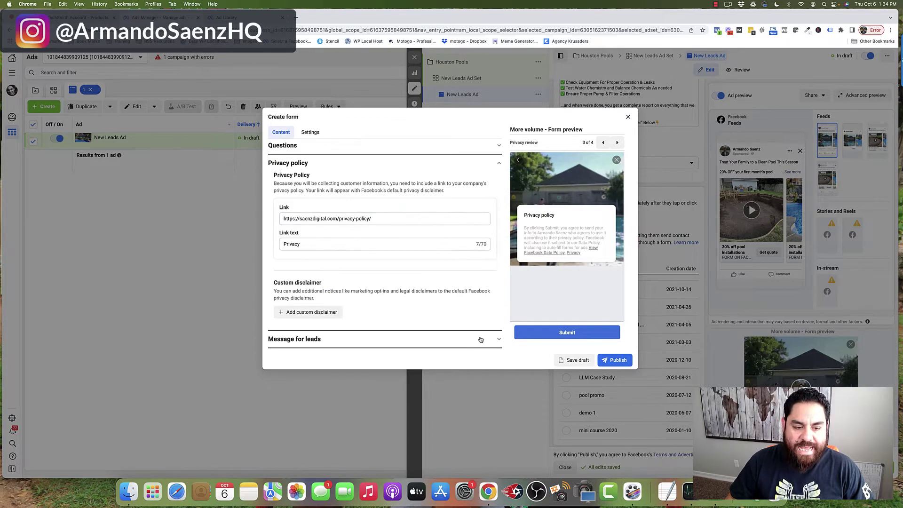
click(465, 337)
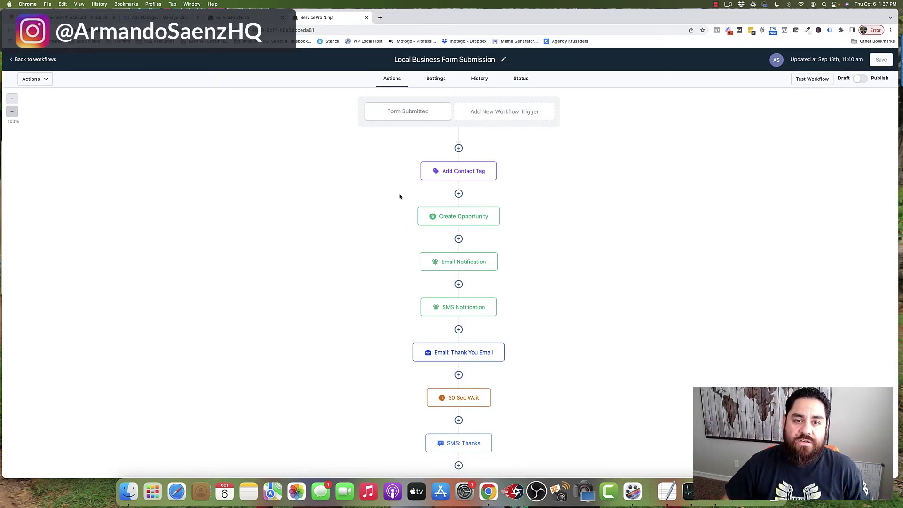
Review the Form Submitted trigger's filter, then open the SMS: Thanks step's thank-you text.
click(403, 117)
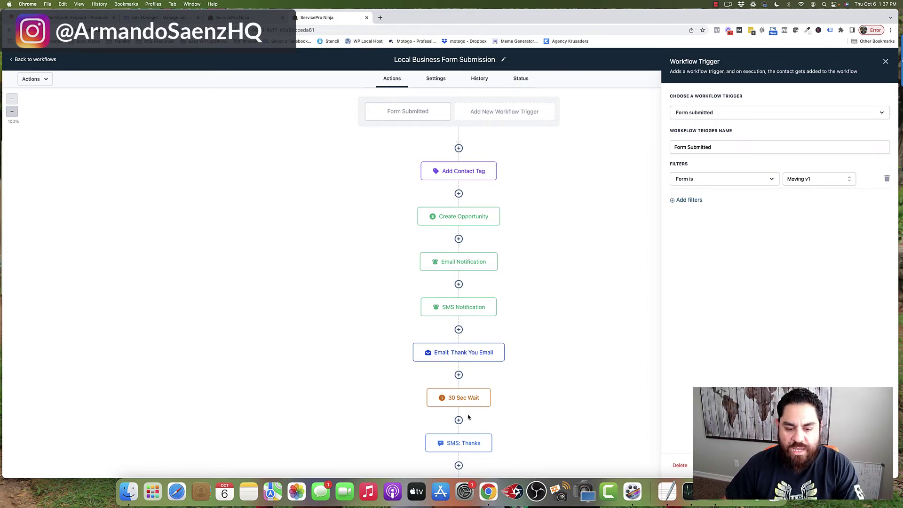
click(489, 435)
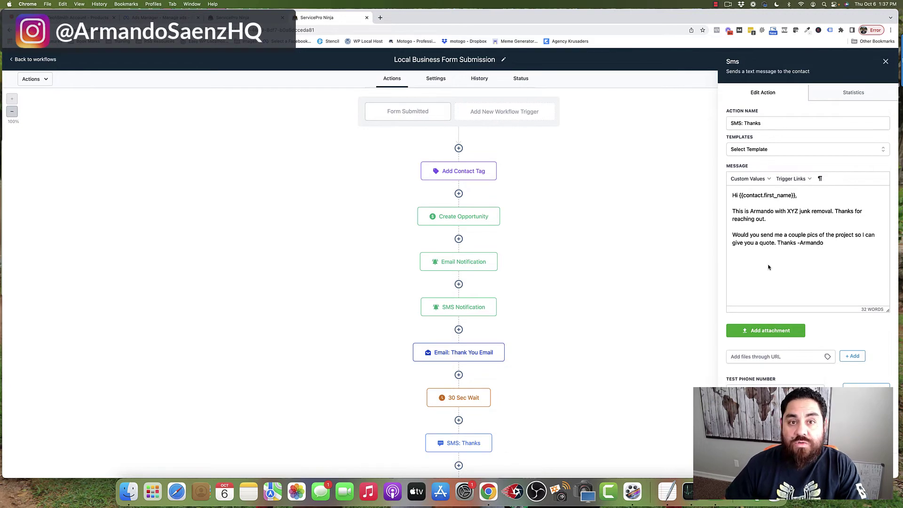
Review the Email: Thank You Email, Email Notification and SMS Notification steps in turn.
click(494, 352)
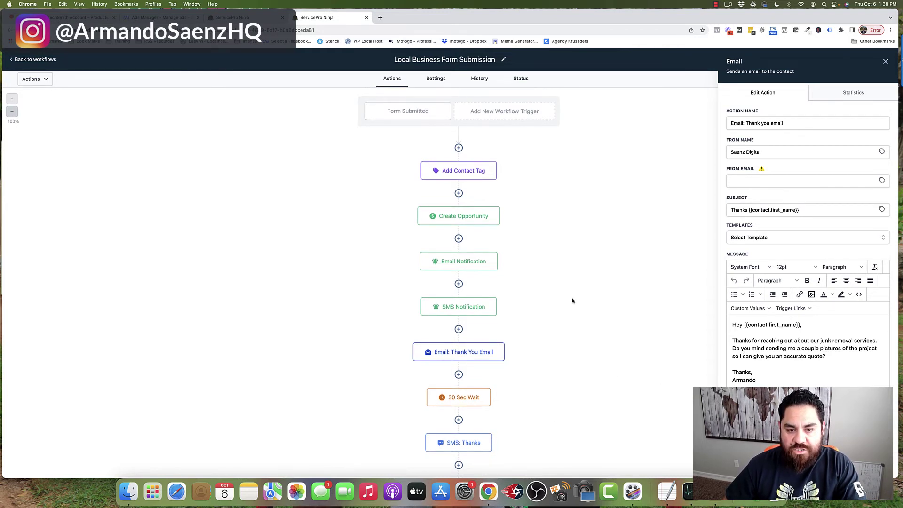
click(470, 267)
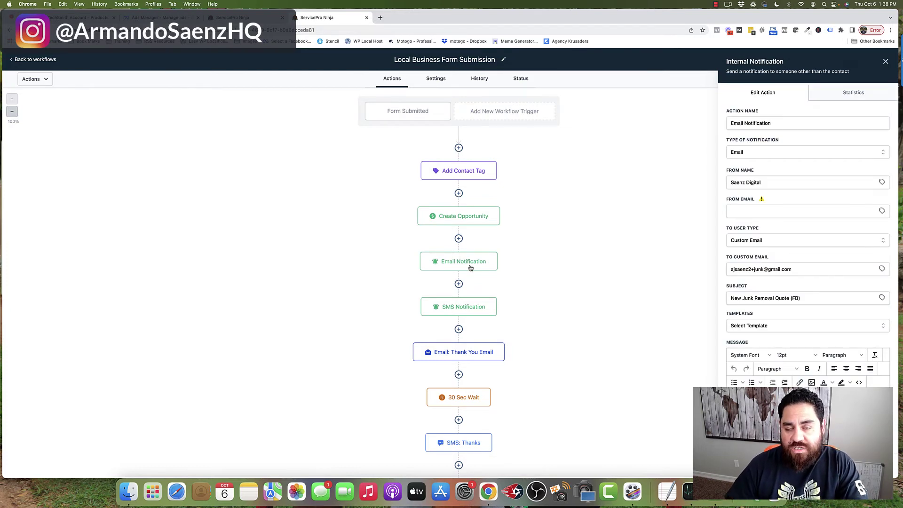
click(475, 307)
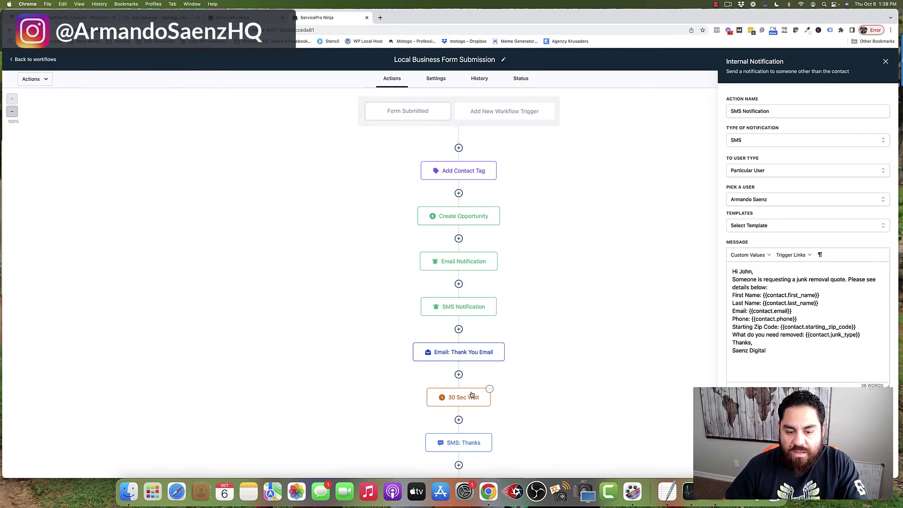
scroll(471, 394, down, 5)
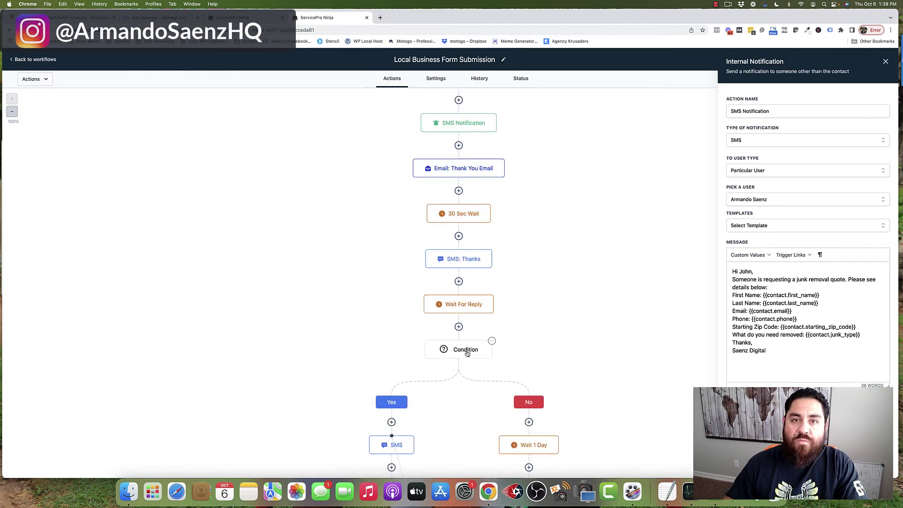
Open the No-branch Voicemail step below the Condition node and review its 18-second mp3 recording.
scroll(465, 352, down, 1)
scroll(469, 288, down, 1)
scroll(469, 287, down, 1)
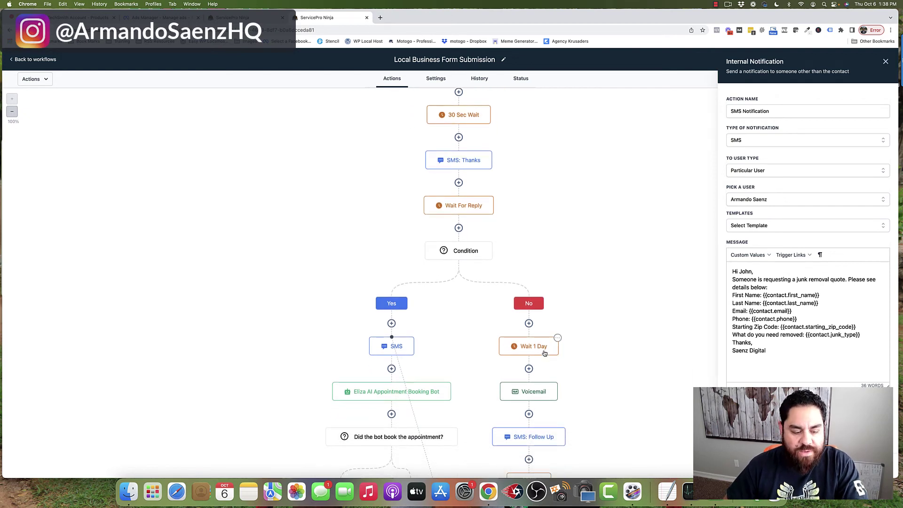
scroll(544, 353, down, 3)
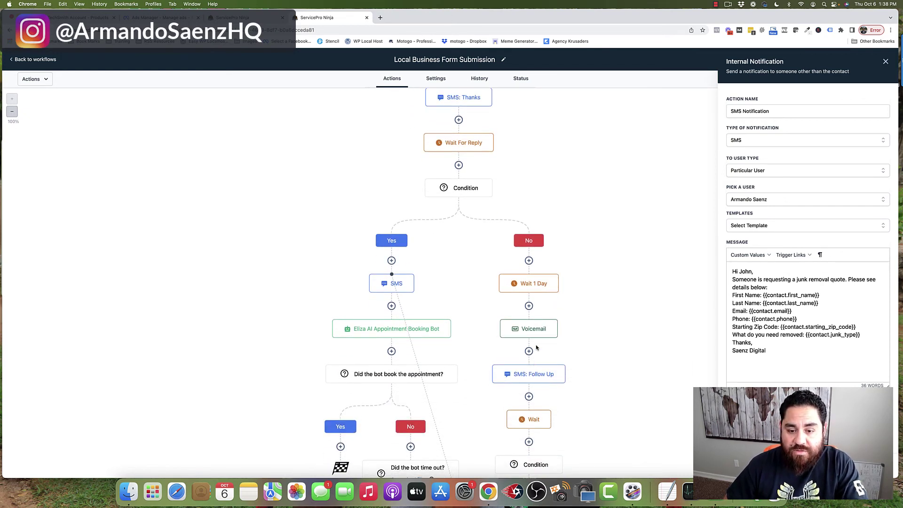
click(534, 331)
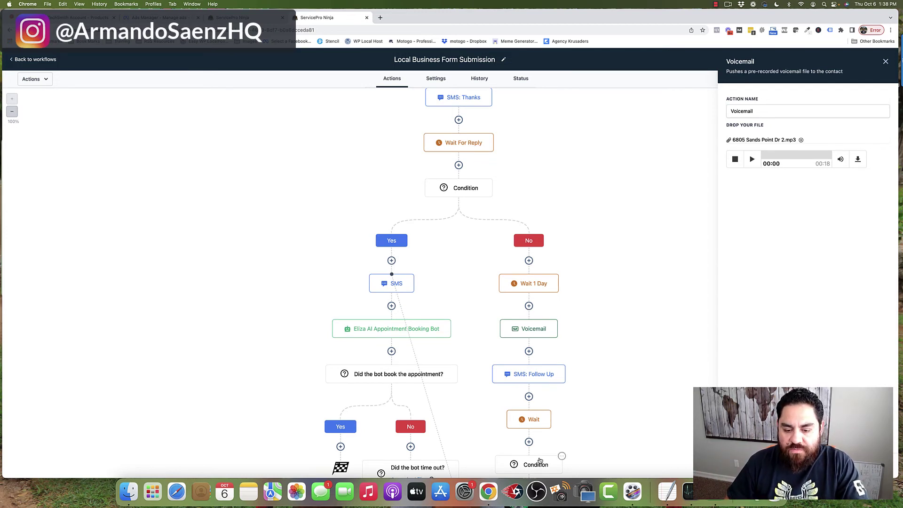
scroll(530, 441, down, 2)
scroll(530, 441, down, 2)
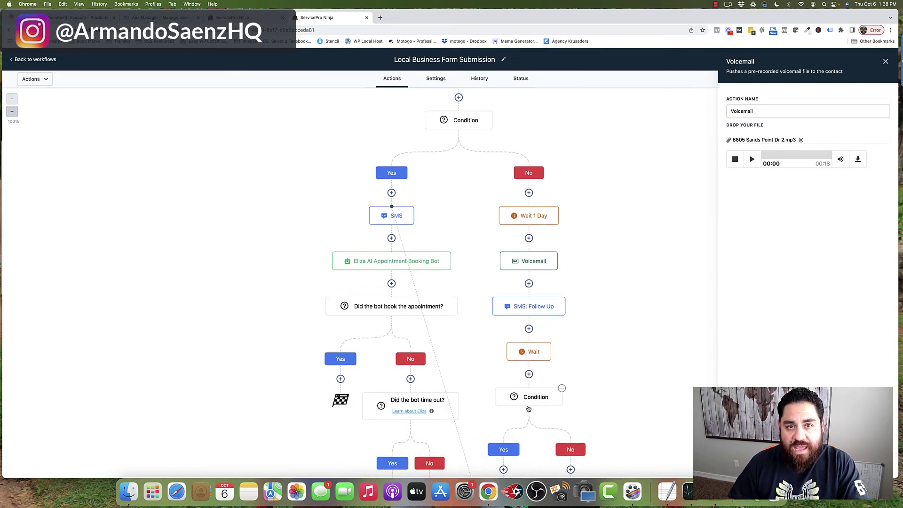
scroll(528, 409, up, 5)
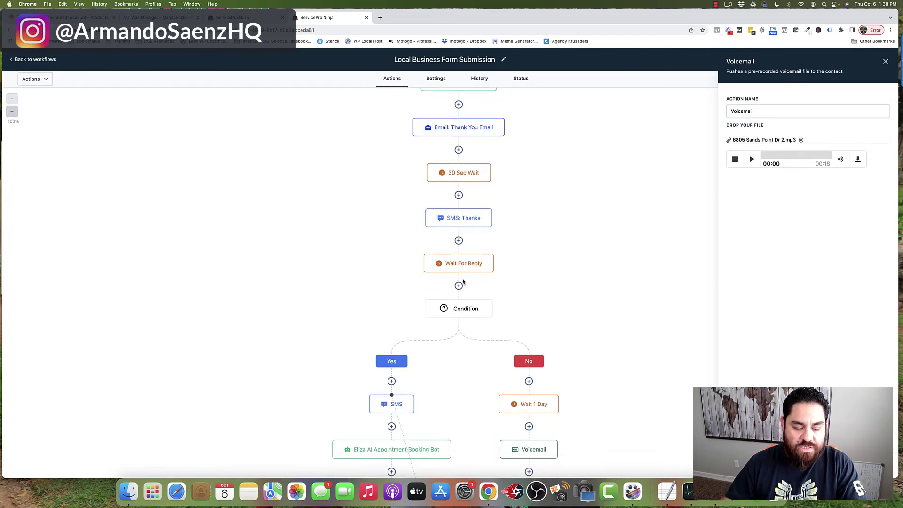
scroll(398, 325, down, 5)
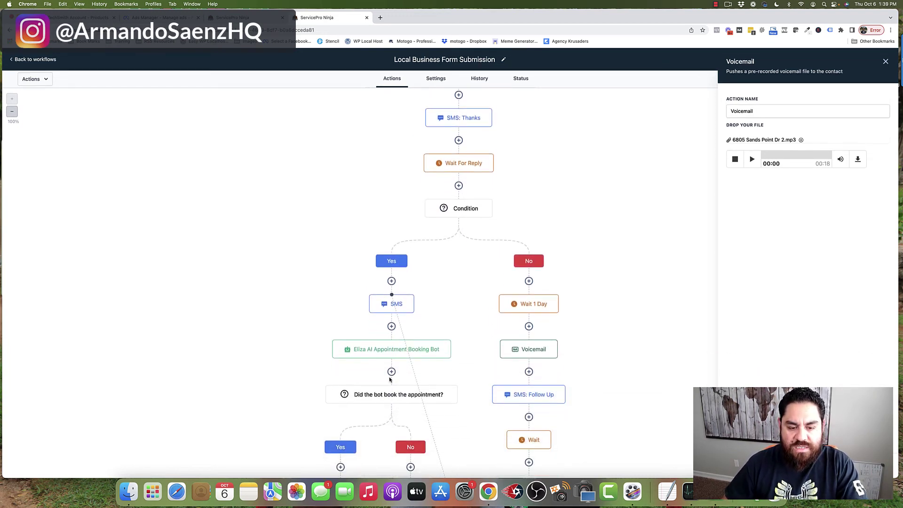
Read the Yes-branch SMS quote message, then switch to the Opportunities pipeline board.
click(397, 305)
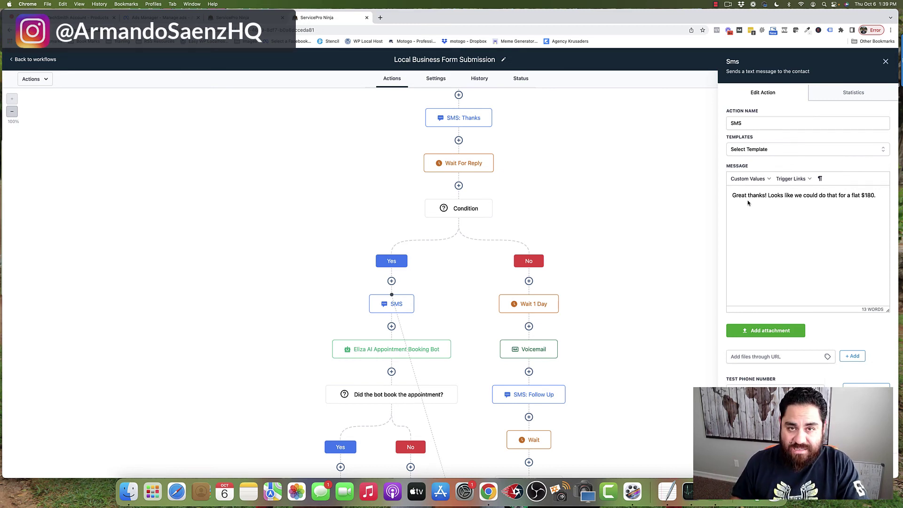
mouse_move(531, 449)
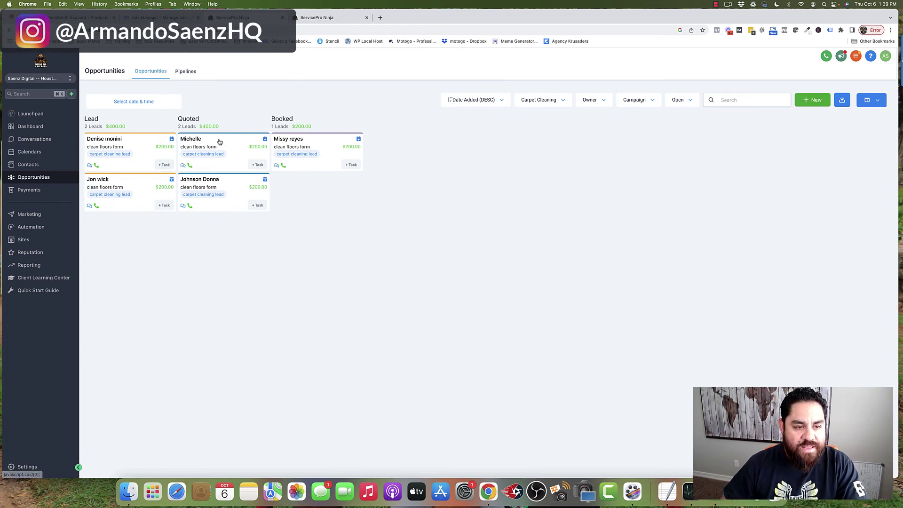
Move a carpet cleaning lead card to another pipeline stage.
drag(221, 141, 264, 200)
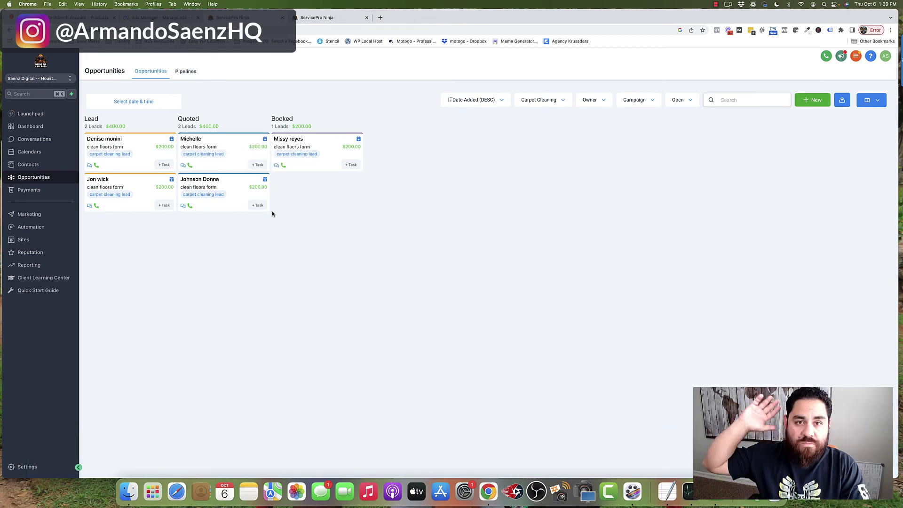